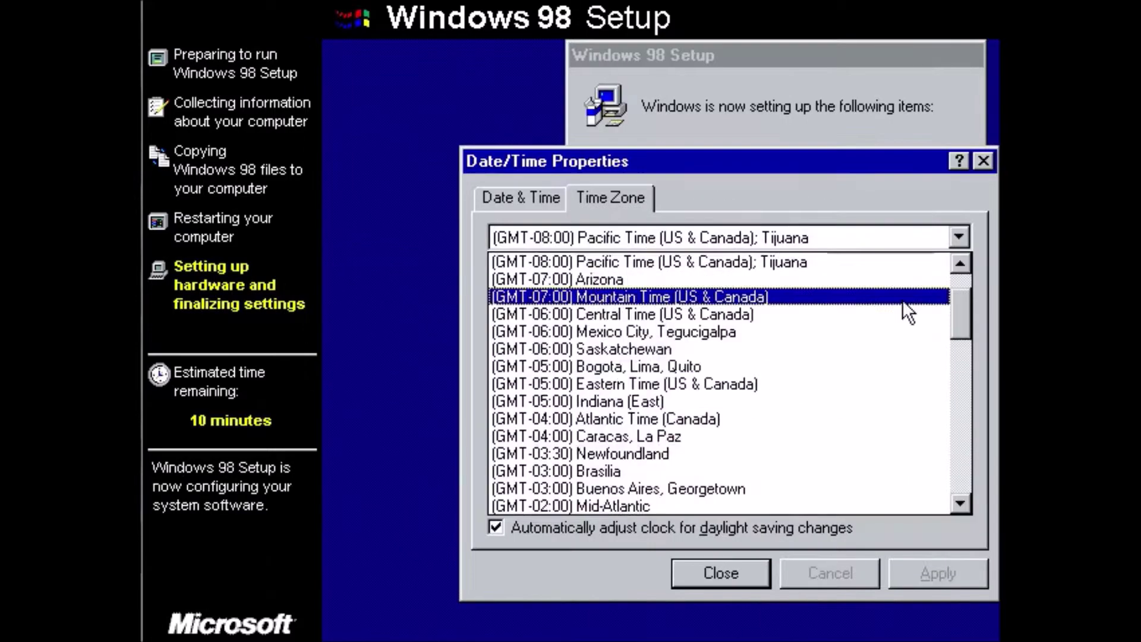
# Set the time zone to (GMT-07:00) Mountain Time (US & Canada) and close the date and time settings.
pyautogui.click(903, 299)
pyautogui.click(708, 574)
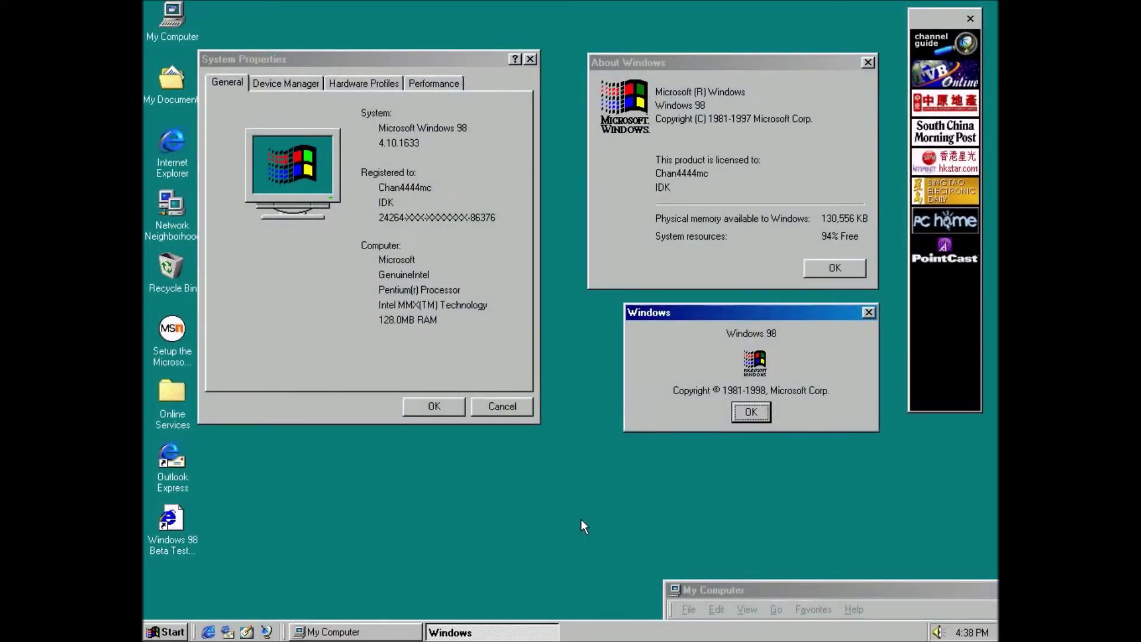
# Close the Windows 98 copyright message and the System Properties dialog.
pyautogui.press('Return')
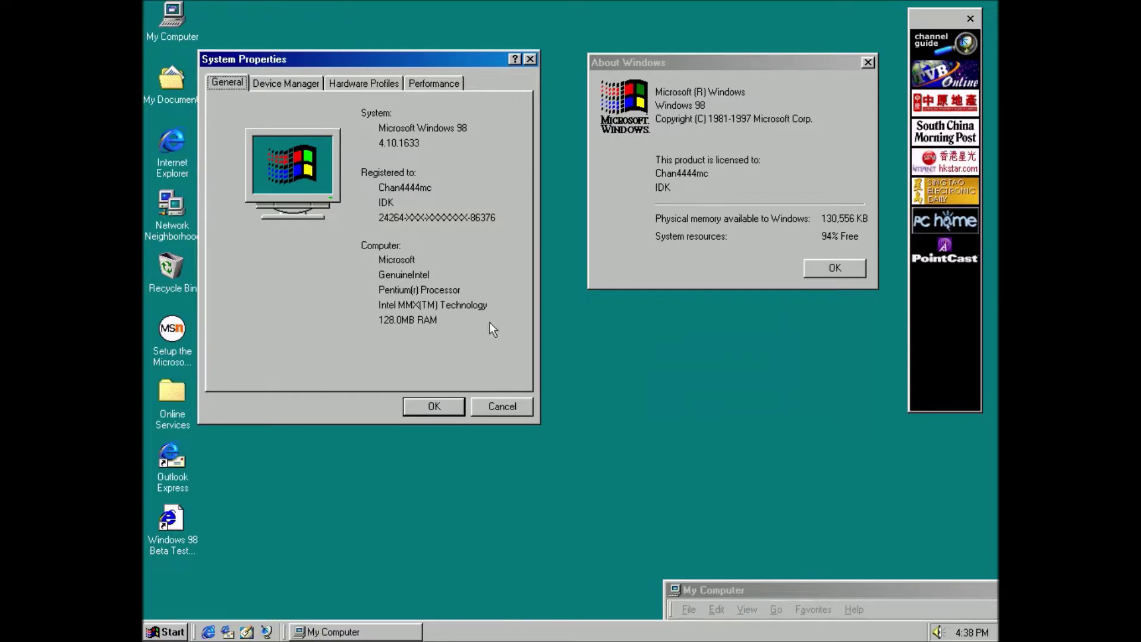
pyautogui.click(437, 407)
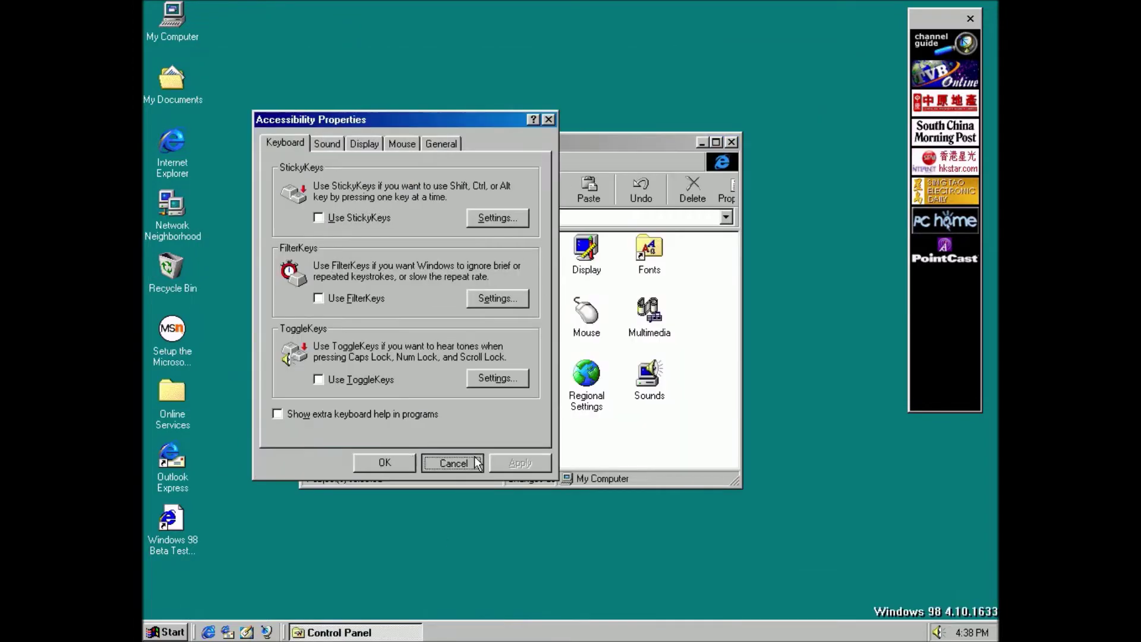
# Dismiss the Accessibility properties, and view and cancel the Add New Hardware and Date/Time items of Control Panel.
pyautogui.click(476, 463)
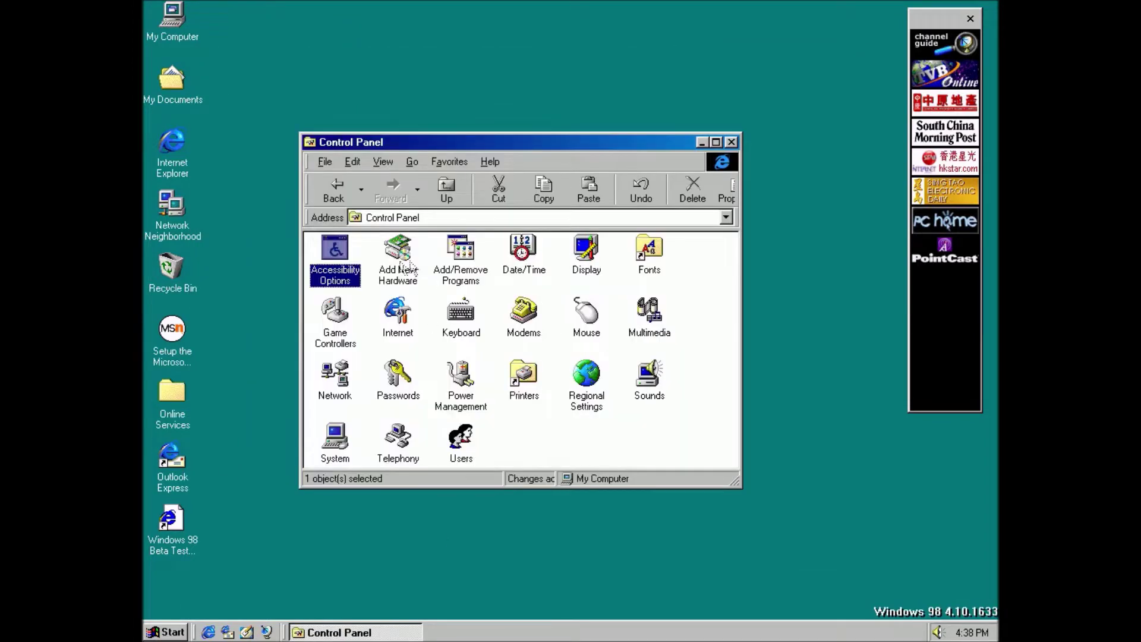
pyautogui.doubleClick(396, 260)
pyautogui.click(595, 377)
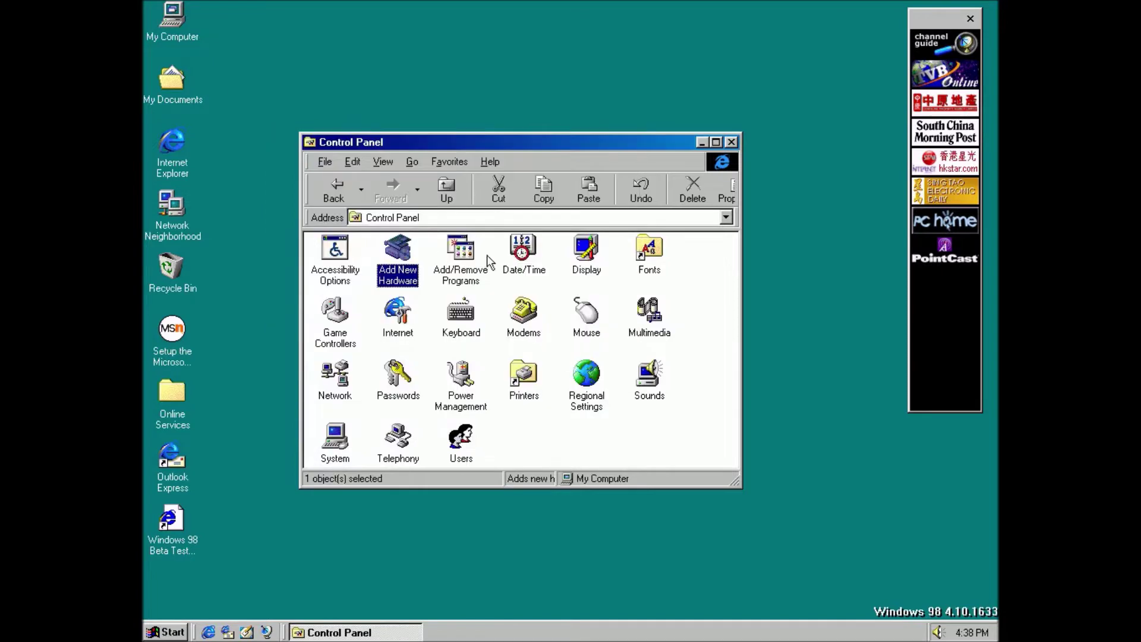
pyautogui.doubleClick(525, 262)
pyautogui.press('Escape')
# View the Display properties and the installed Fonts folder from Control Panel, closing each one.
pyautogui.doubleClick(587, 253)
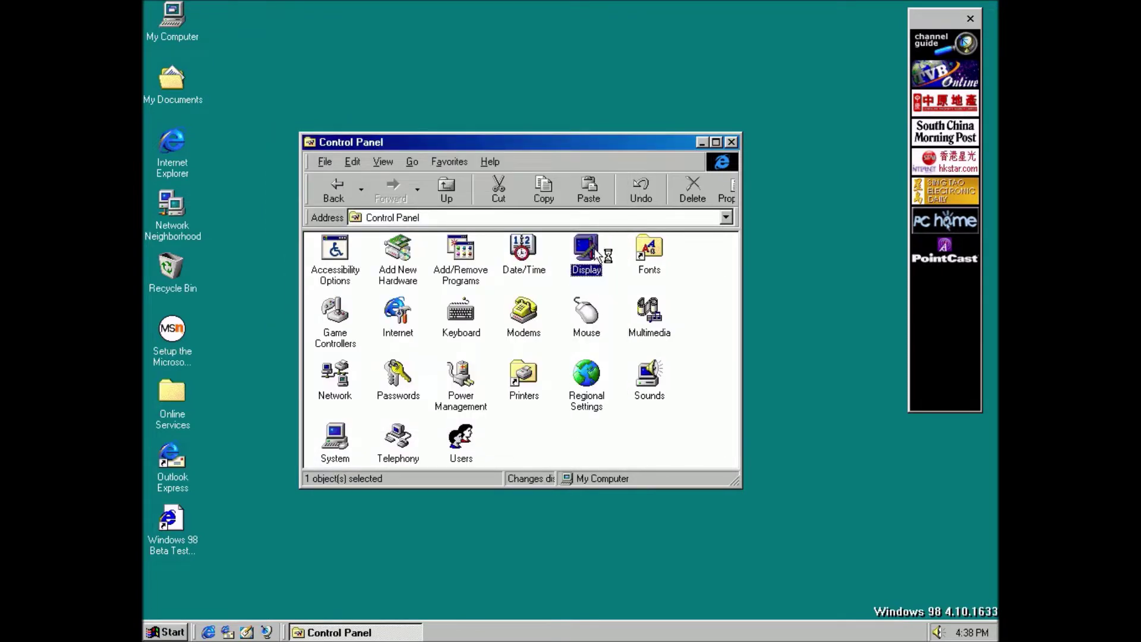
pyautogui.click(373, 355)
pyautogui.click(649, 249)
pyautogui.doubleClick(660, 249)
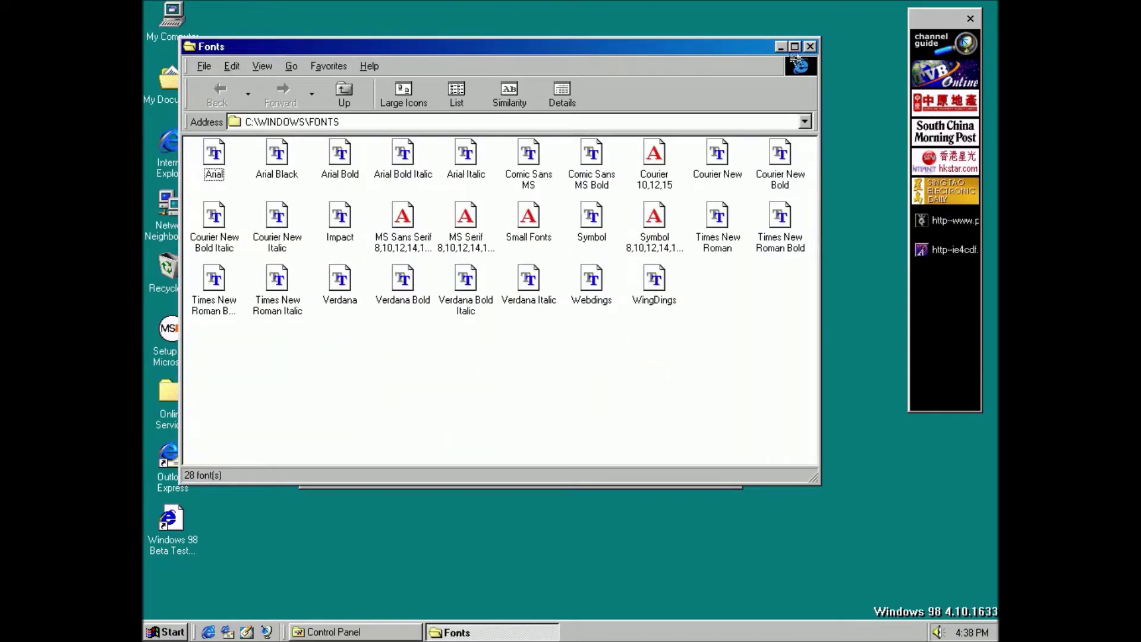
pyautogui.click(813, 45)
# View the Keyboard and Mouse properties from Control Panel, cancelling each without changes.
pyautogui.rightClick(358, 315)
pyautogui.doubleClick(460, 312)
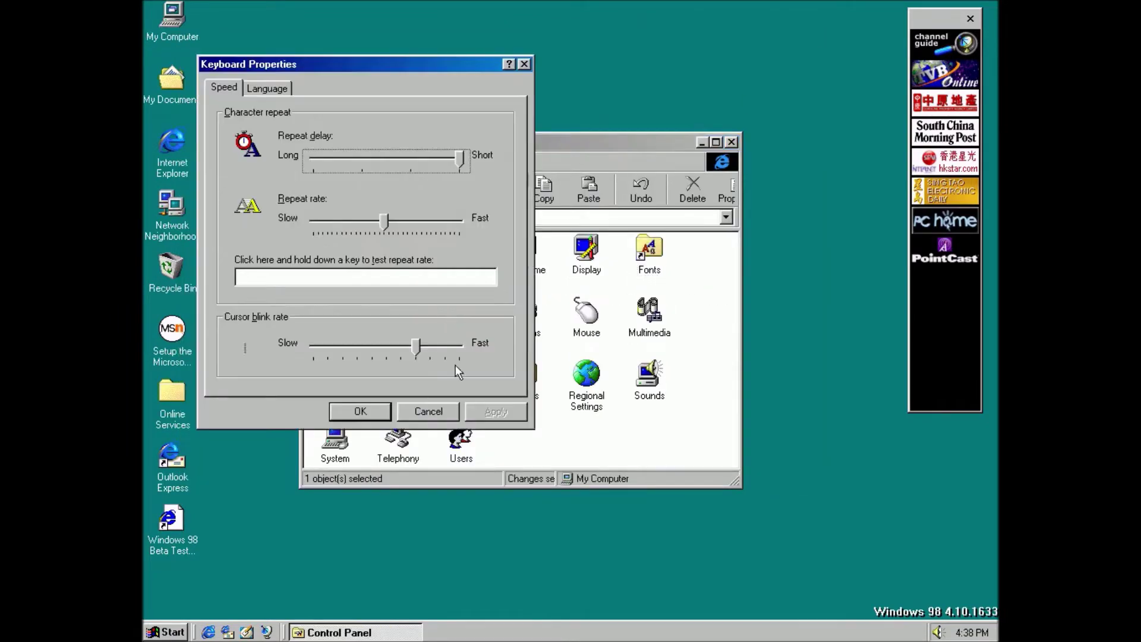
pyautogui.click(428, 411)
pyautogui.doubleClick(586, 312)
pyautogui.click(444, 429)
# View the Multimedia, Network and Passwords properties from Control Panel, closing each without changes.
pyautogui.doubleClick(649, 310)
pyautogui.click(408, 449)
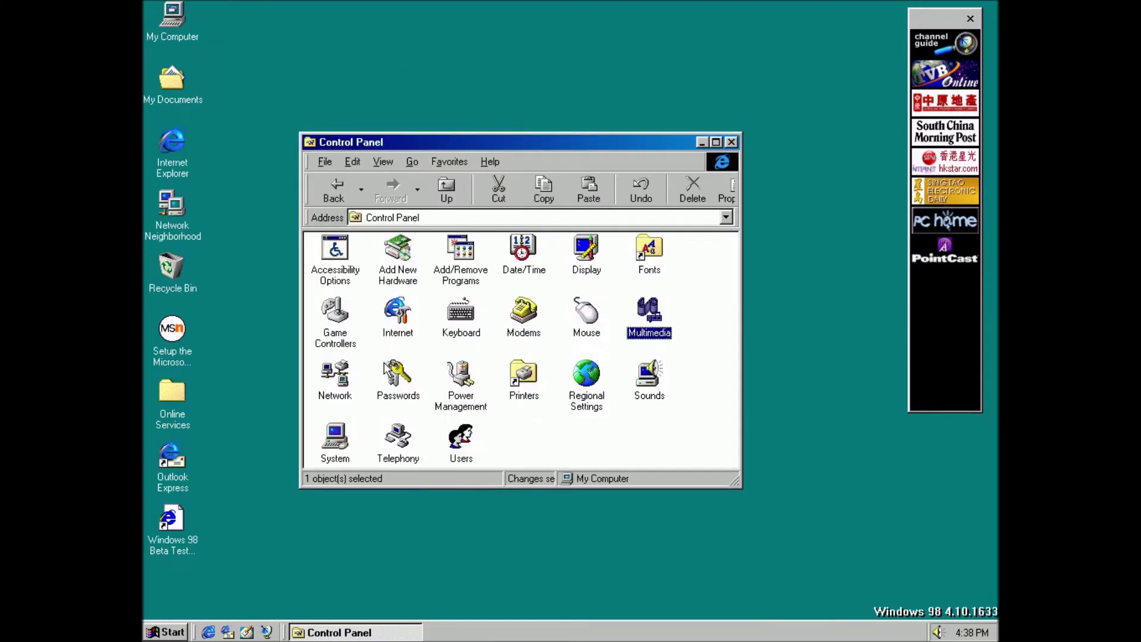
pyautogui.doubleClick(334, 372)
pyautogui.click(521, 477)
pyautogui.doubleClick(399, 373)
pyautogui.click(509, 441)
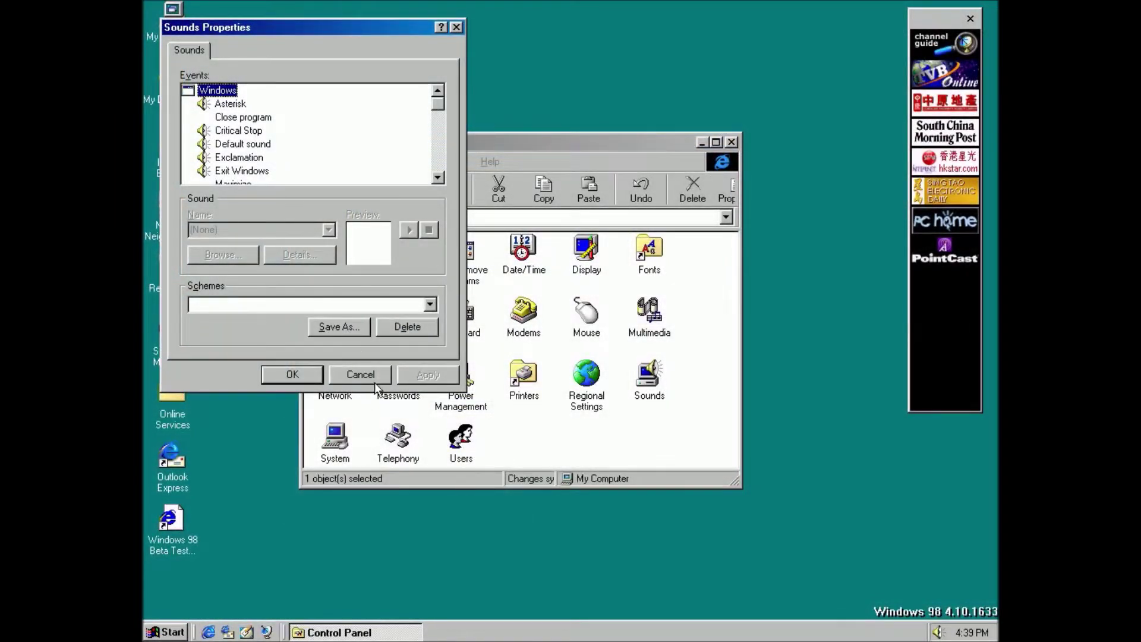
# Cancel the Sounds properties, and view and close the System properties.
pyautogui.click(360, 374)
pyautogui.press('s')
pyautogui.press('Return')
pyautogui.click(414, 393)
# Open the Telephony location information and set the country/region to Hong Kong SAR, PRC.
pyautogui.doubleClick(399, 439)
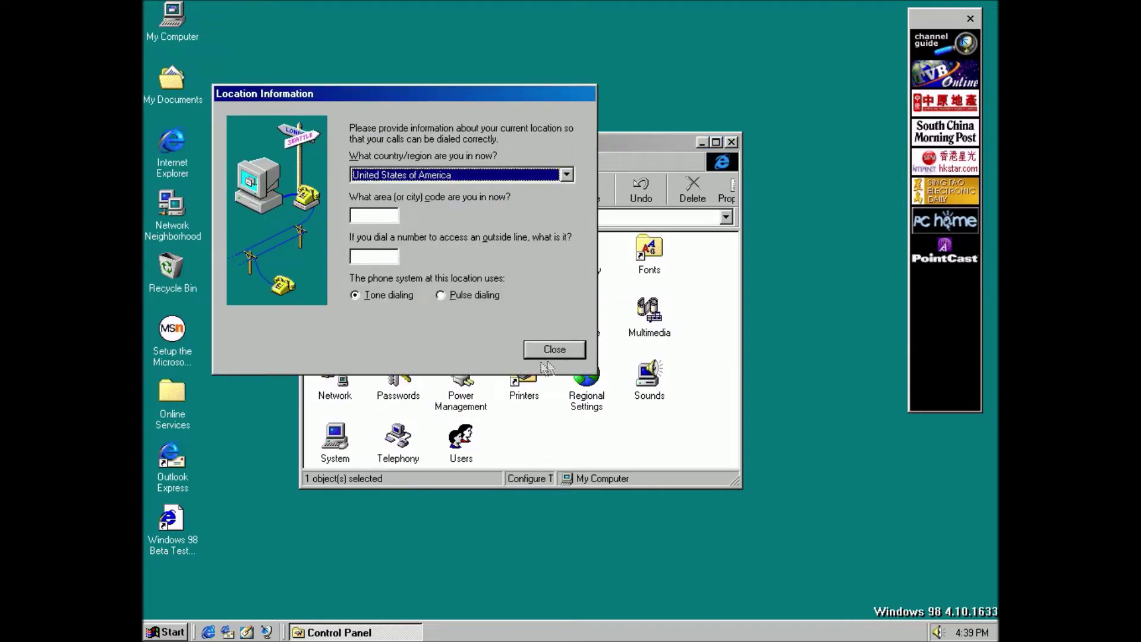
pyautogui.click(535, 174)
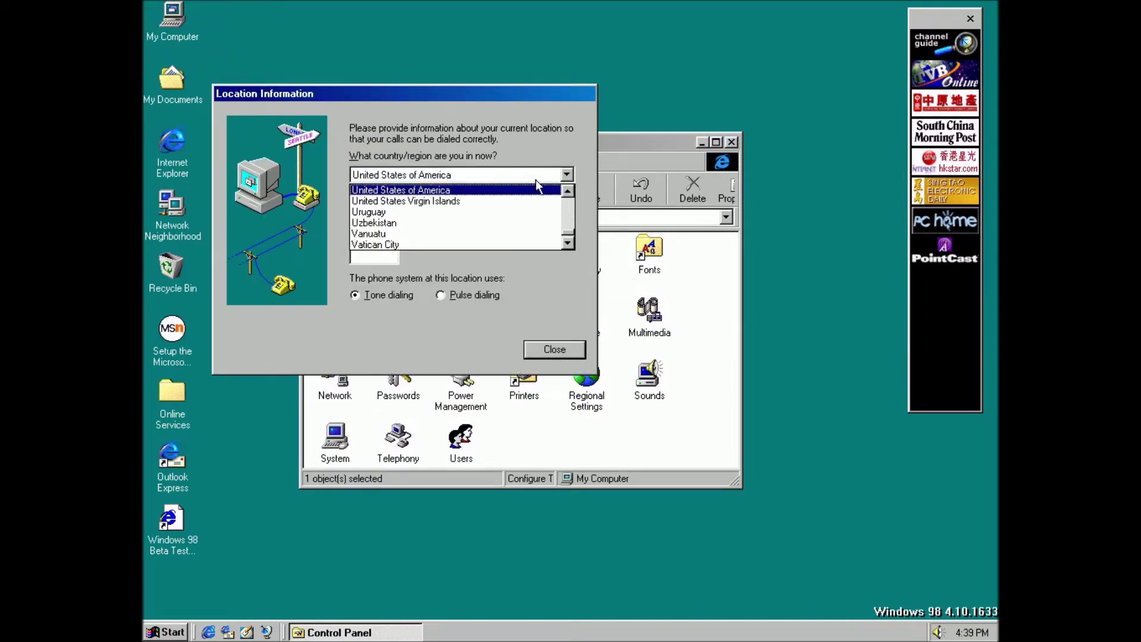
pyautogui.press('h')
pyautogui.click(499, 212)
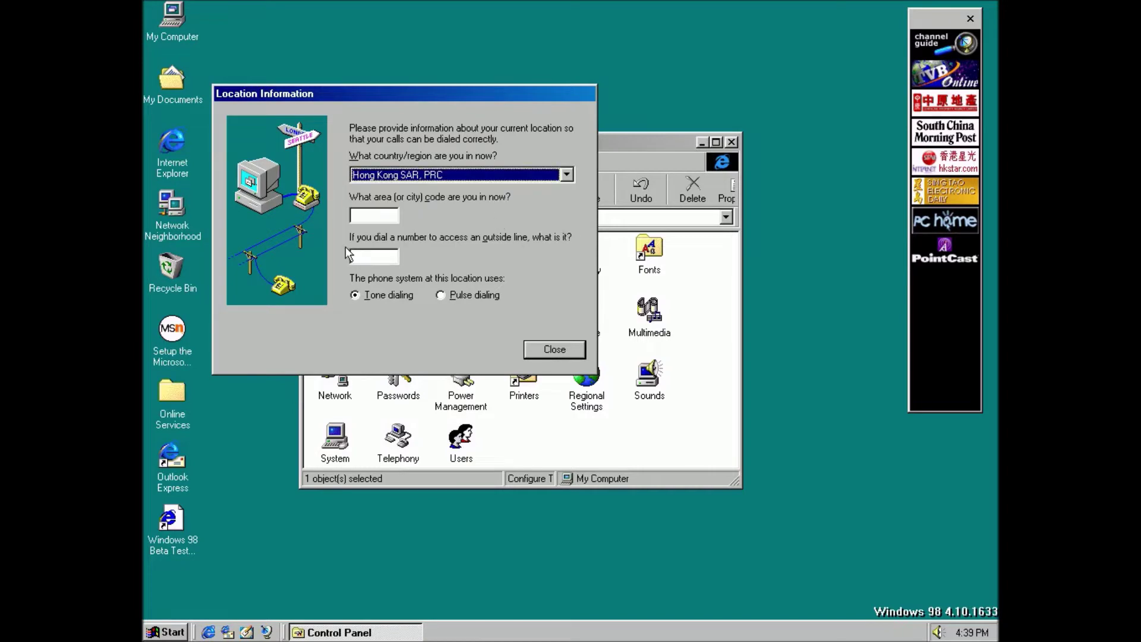
# Enter area code 6666 and outside line number 66 for the location, and accept the dialing properties.
pyautogui.click(371, 213)
pyautogui.write('6666')
pyautogui.press('Tab')
pyautogui.write('666')
pyautogui.click(576, 355)
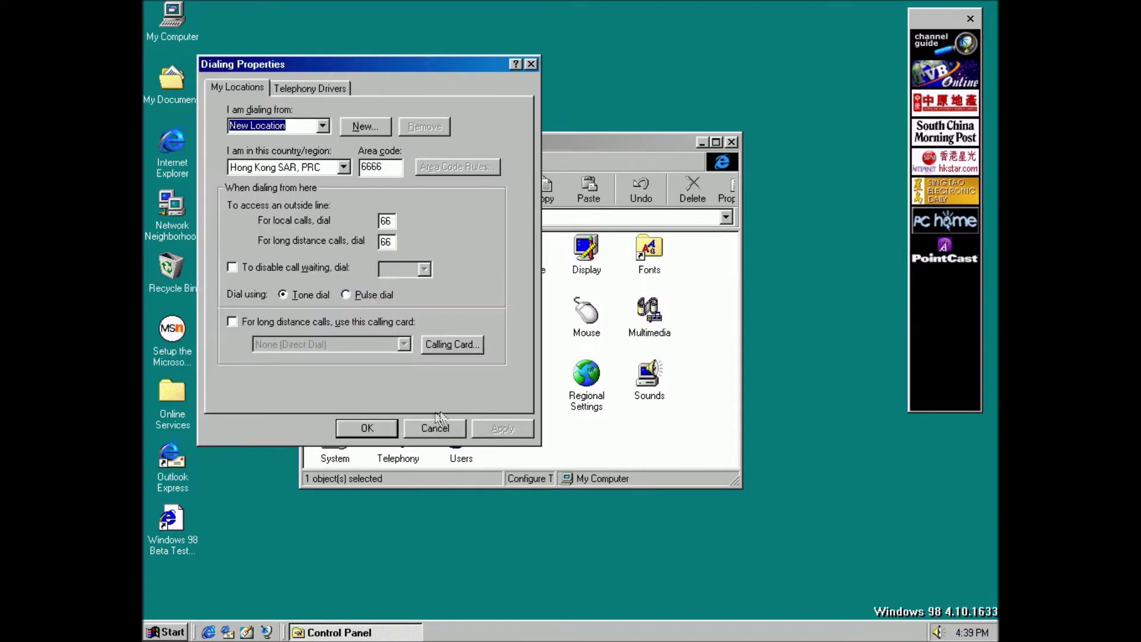
pyautogui.click(384, 428)
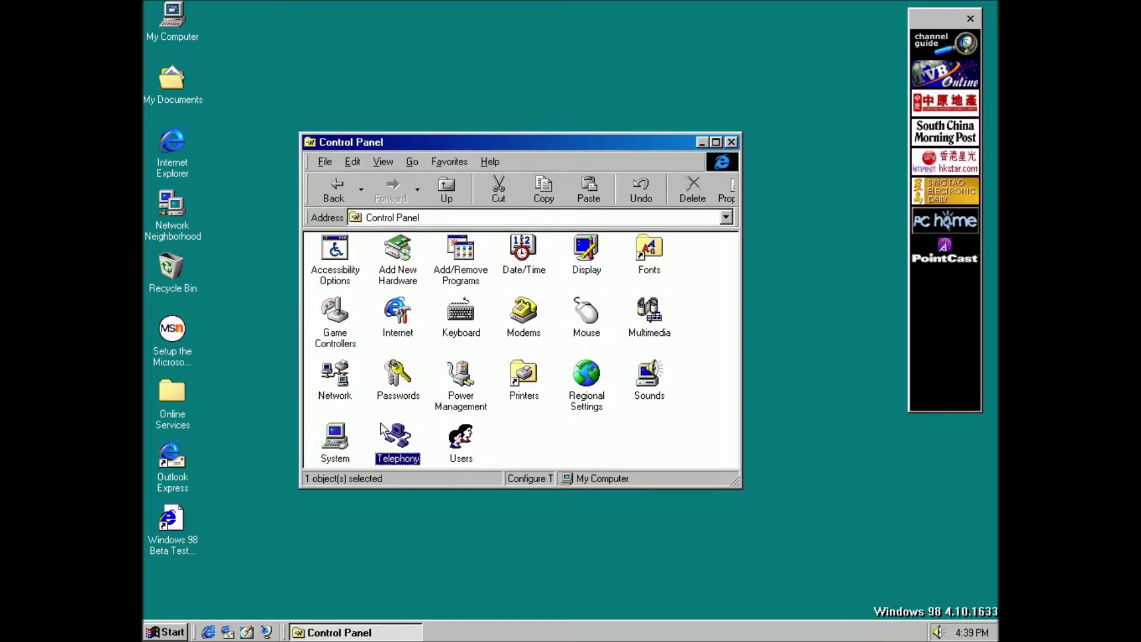
# Review the saved Telephony dialing properties and the Users multi-user settings wizard, cancelling both.
pyautogui.doubleClick(395, 450)
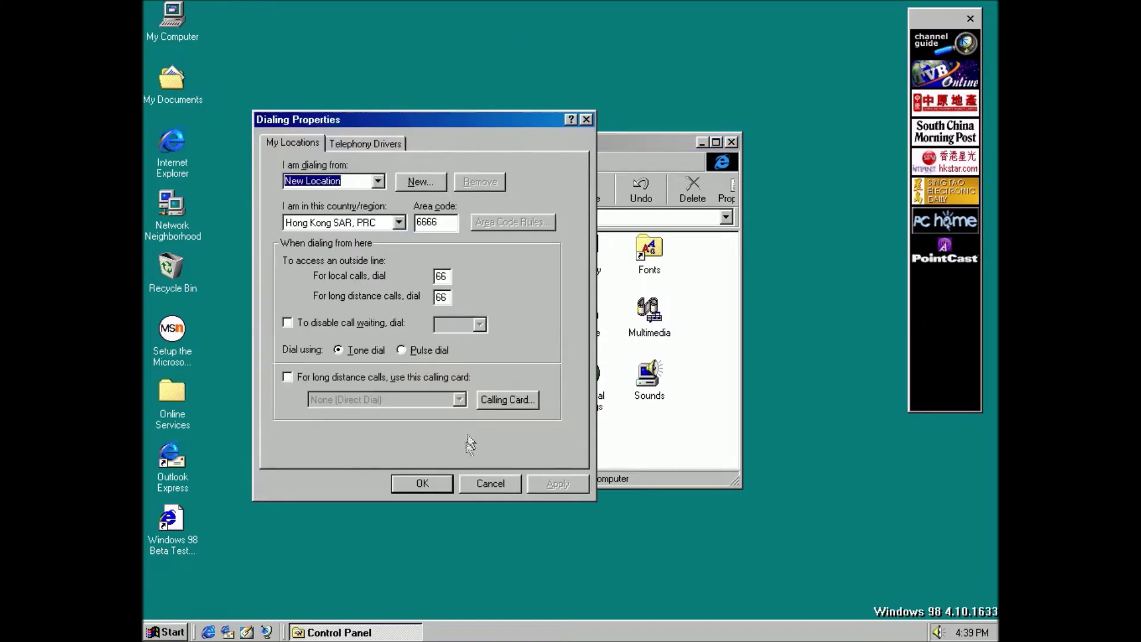
pyautogui.click(521, 483)
pyautogui.doubleClick(470, 441)
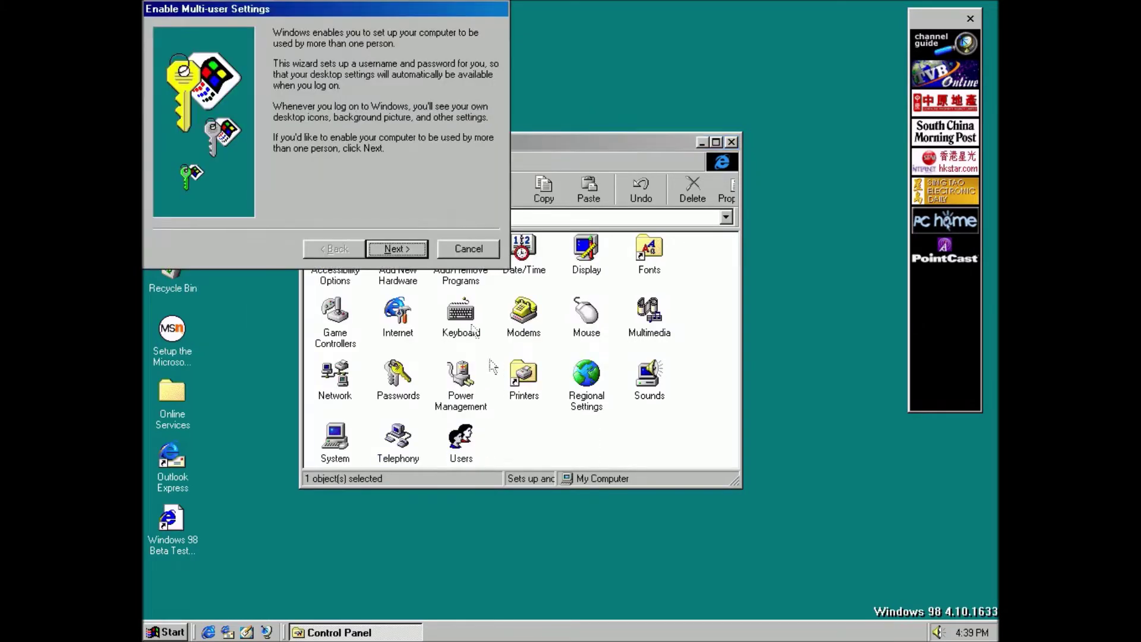
pyautogui.click(486, 248)
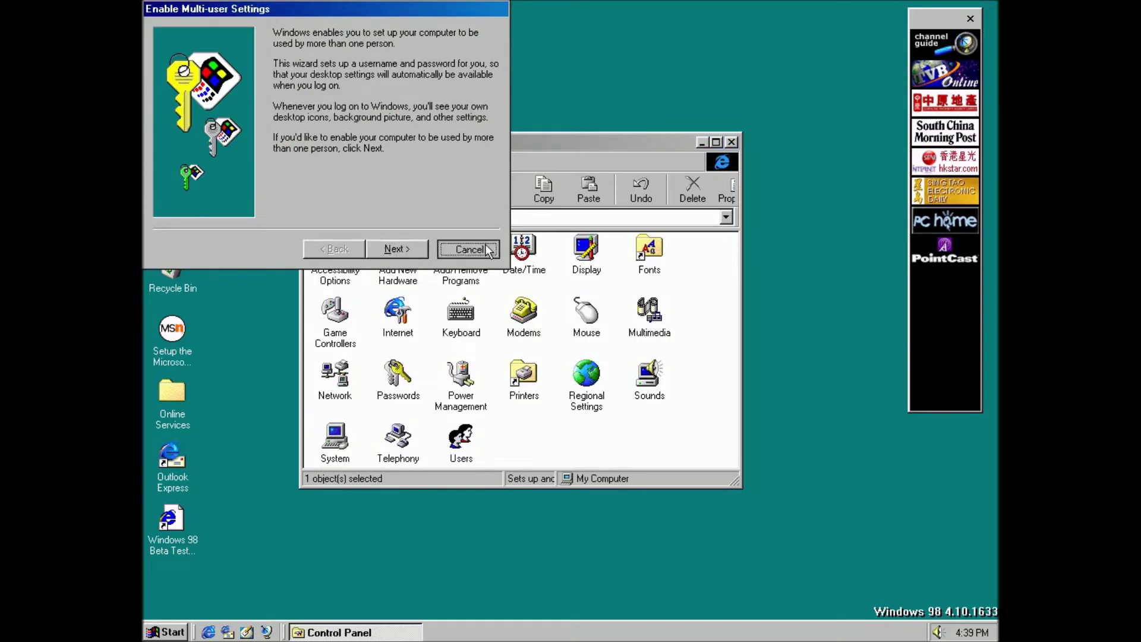
pyautogui.click(324, 161)
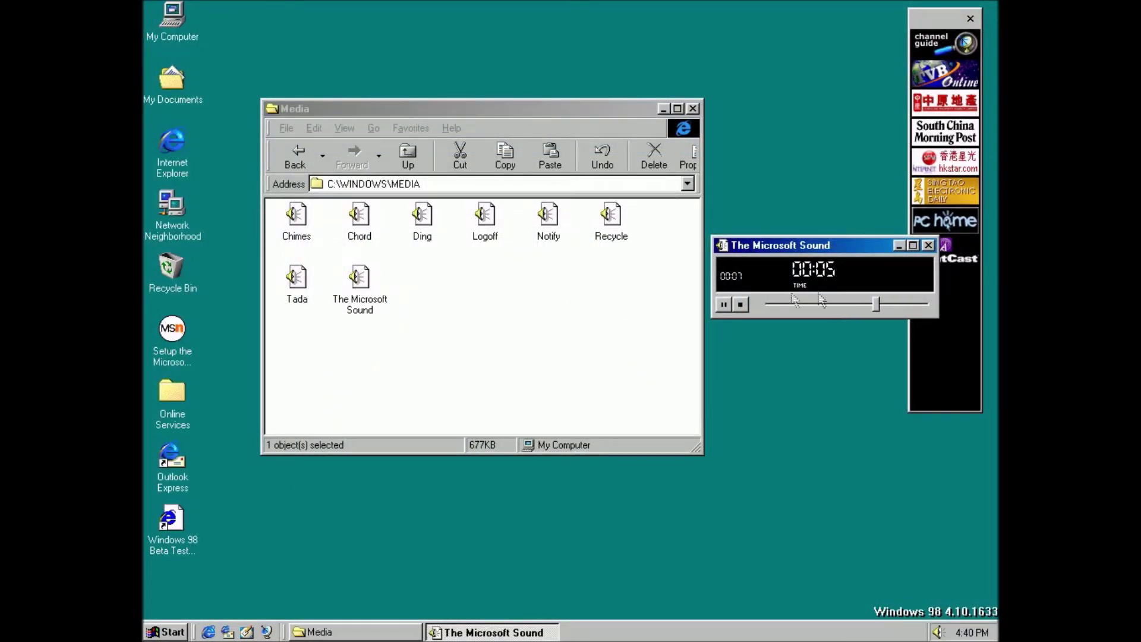
# Play the Chimes, Chord, Ding, Notify, Recycle, Tada and Logoff sounds from the C:\WINDOWS\MEDIA folder.
pyautogui.click(300, 223)
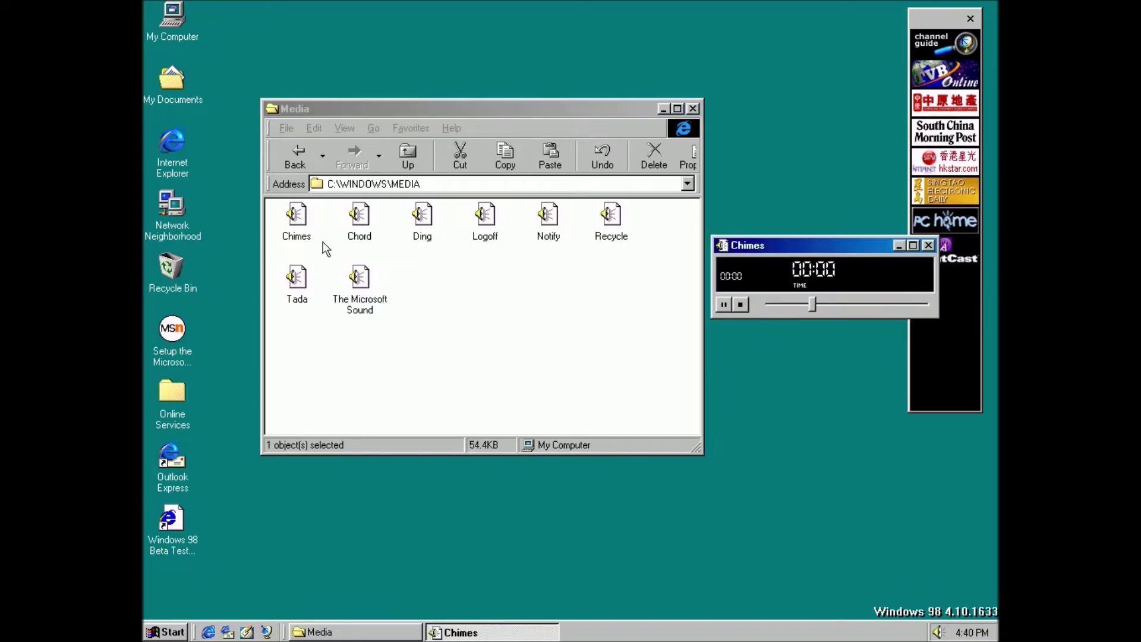
pyautogui.click(359, 225)
pyautogui.click(420, 226)
pyautogui.click(547, 219)
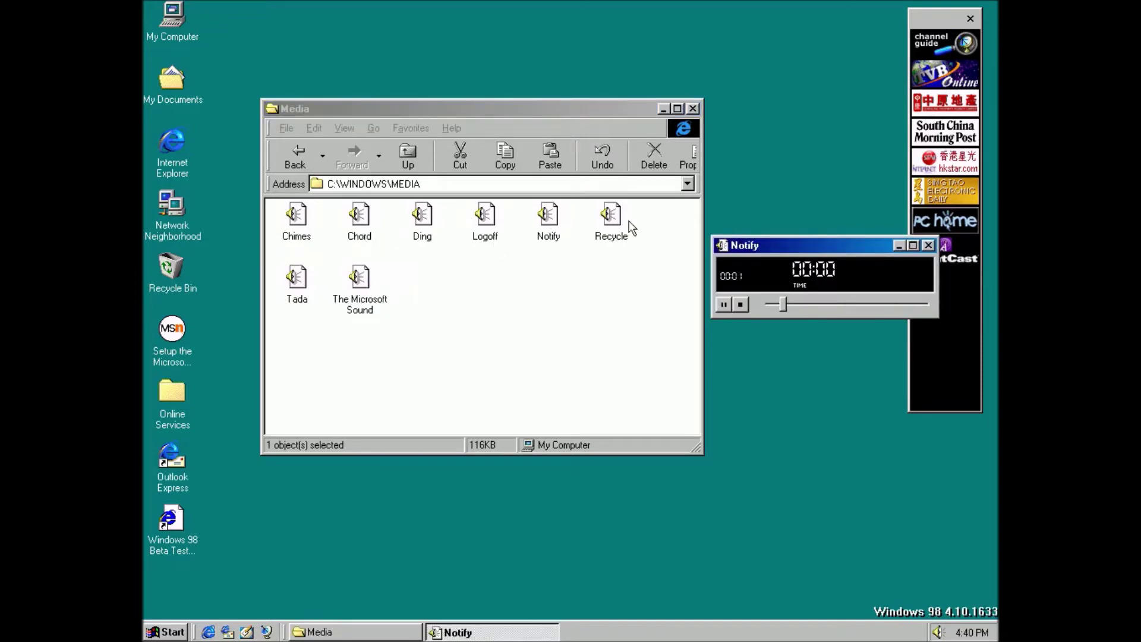
pyautogui.click(629, 220)
pyautogui.click(296, 278)
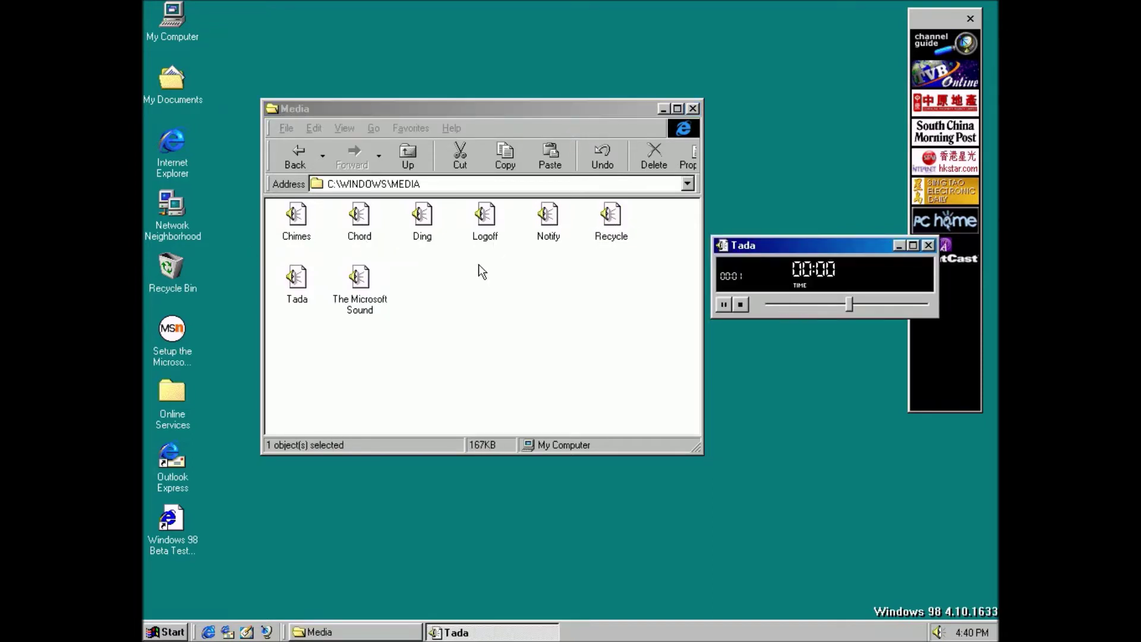
pyautogui.click(485, 229)
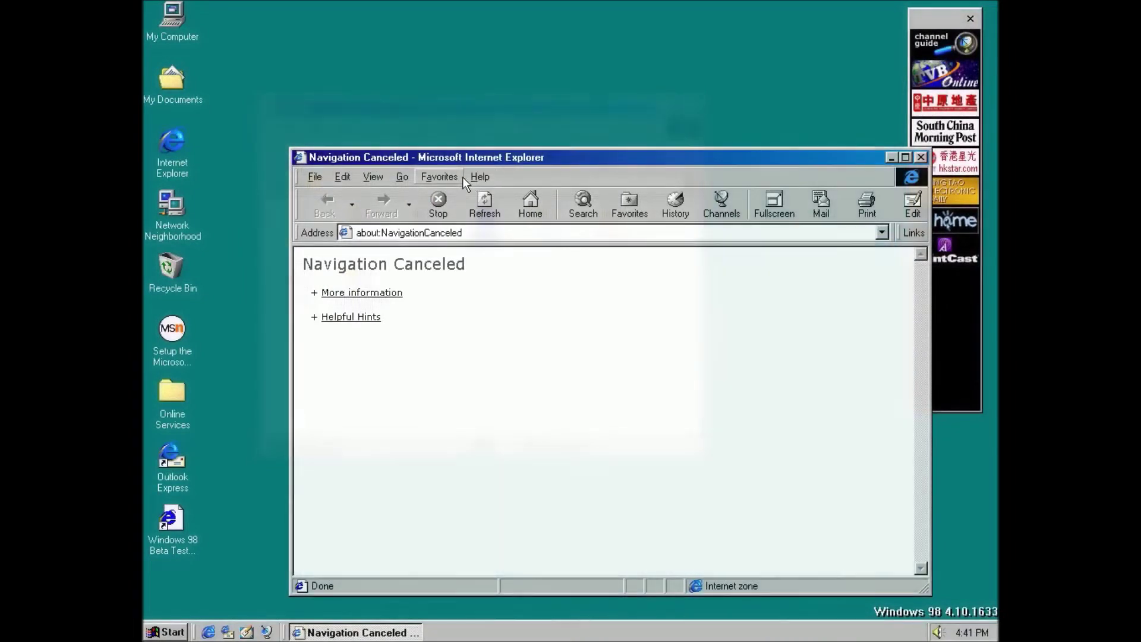
# Show the version information of Internet Explorer.
pyautogui.click(468, 177)
pyautogui.click(541, 277)
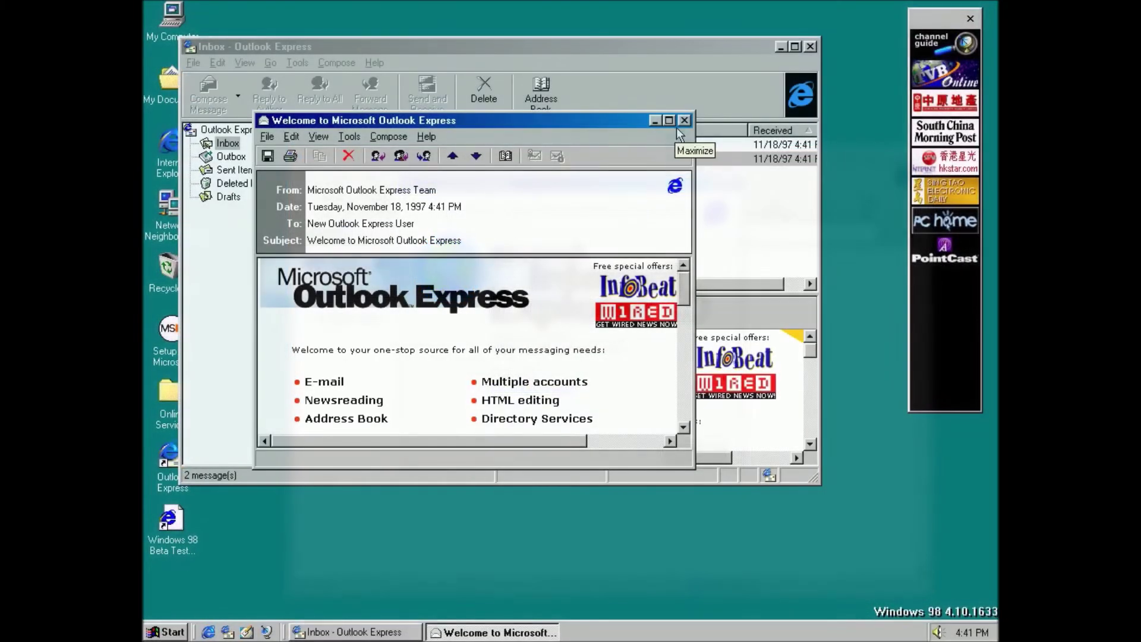
# Close the Outlook Express welcome message and show the mail program's version information.
pyautogui.click(684, 120)
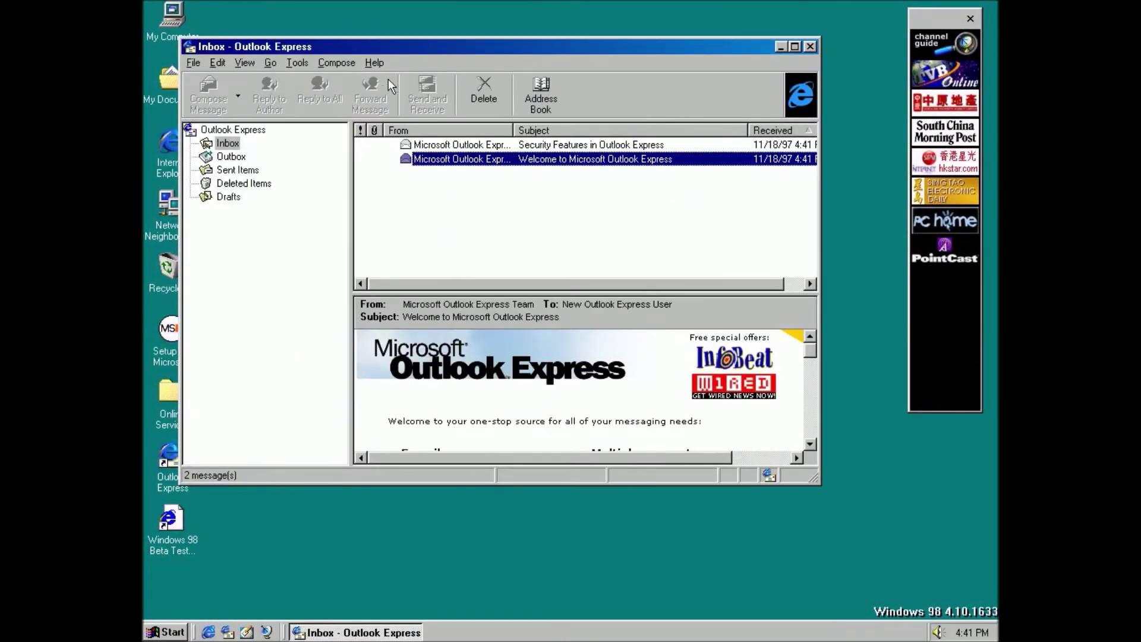
pyautogui.click(378, 62)
pyautogui.click(428, 159)
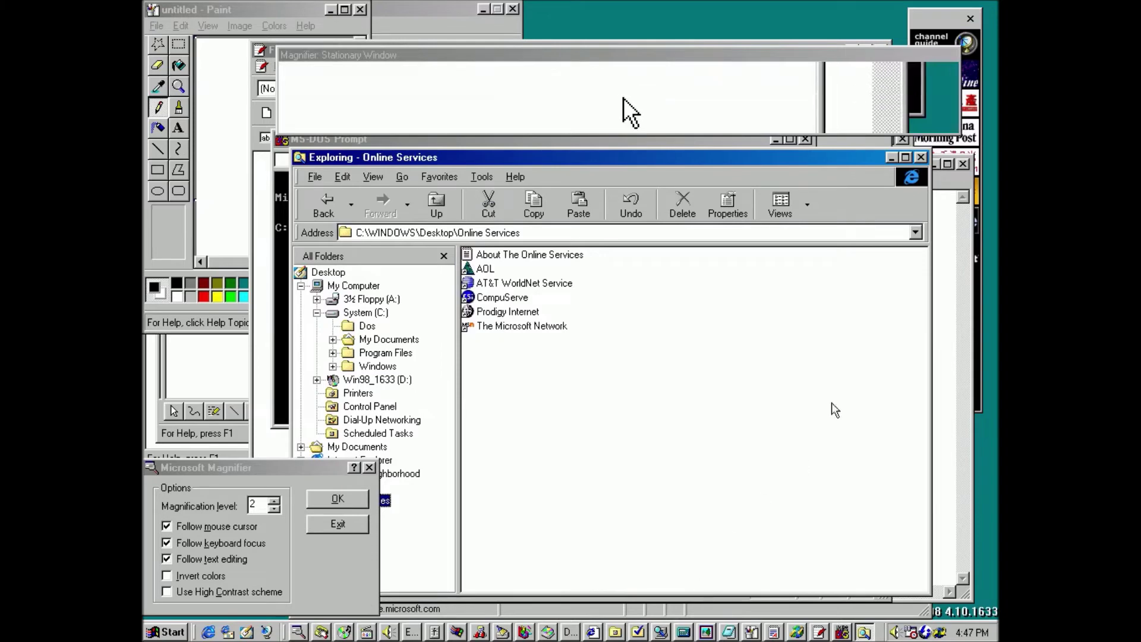
# Exit Microsoft Magnifier and close the Online Services Explorer window and the MS-DOS Prompt.
pyautogui.click(354, 525)
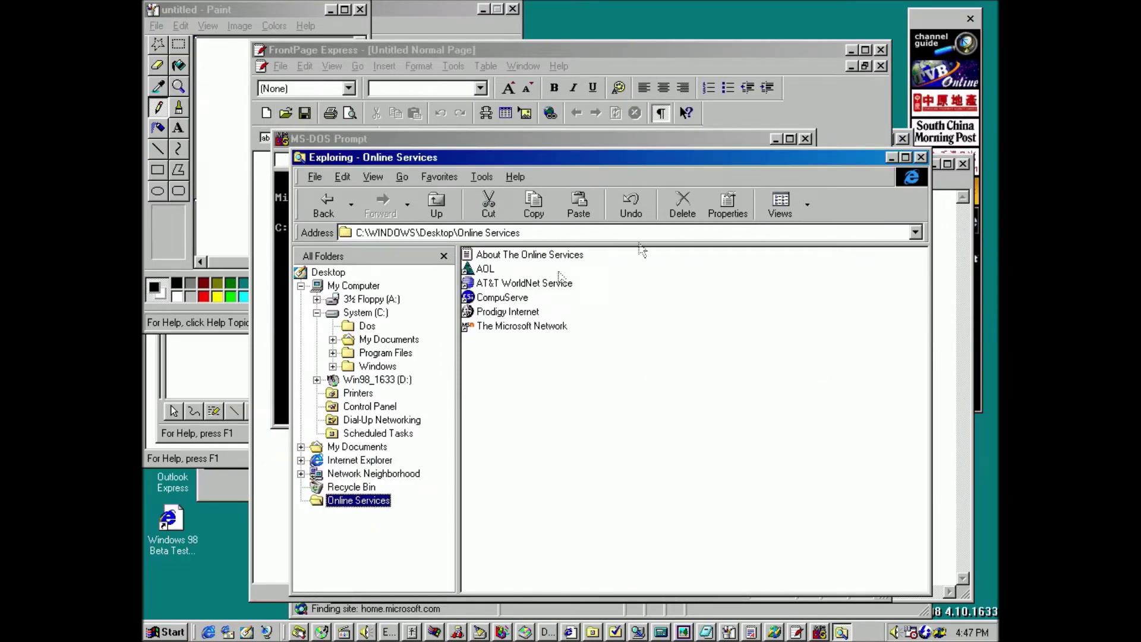
pyautogui.click(921, 157)
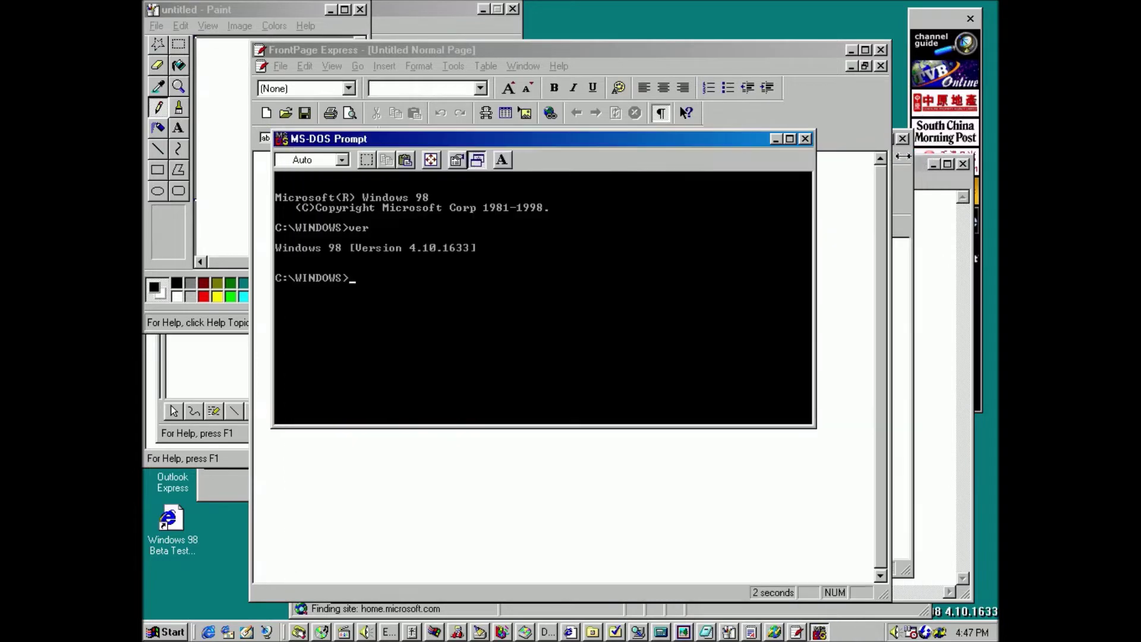
pyautogui.click(804, 140)
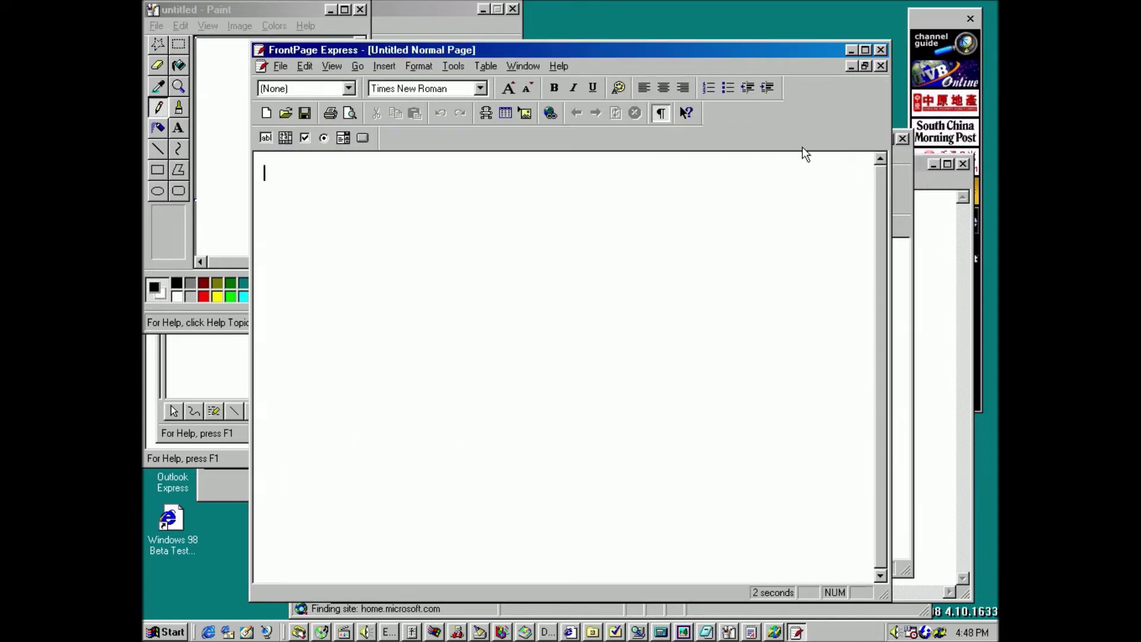
# Enter the test text "rdgergergt34tfg3tftdfgdg" in the blank FrontPage Express page and close the program without saving.
pyautogui.write('rdgergergt34tfg3tftdfgdg')
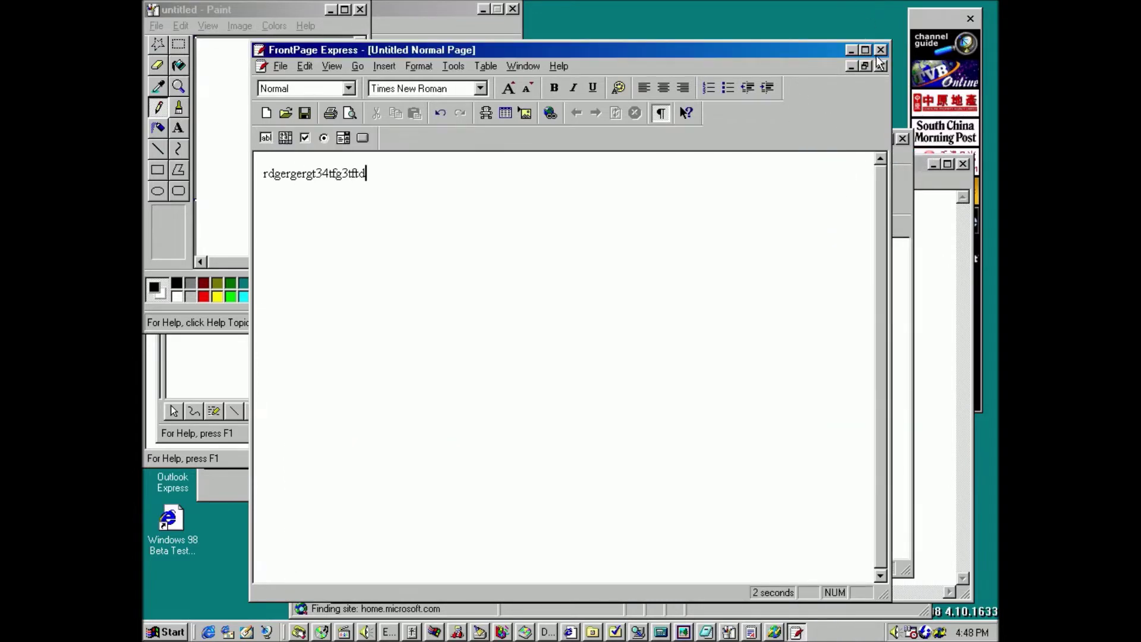
pyautogui.click(881, 50)
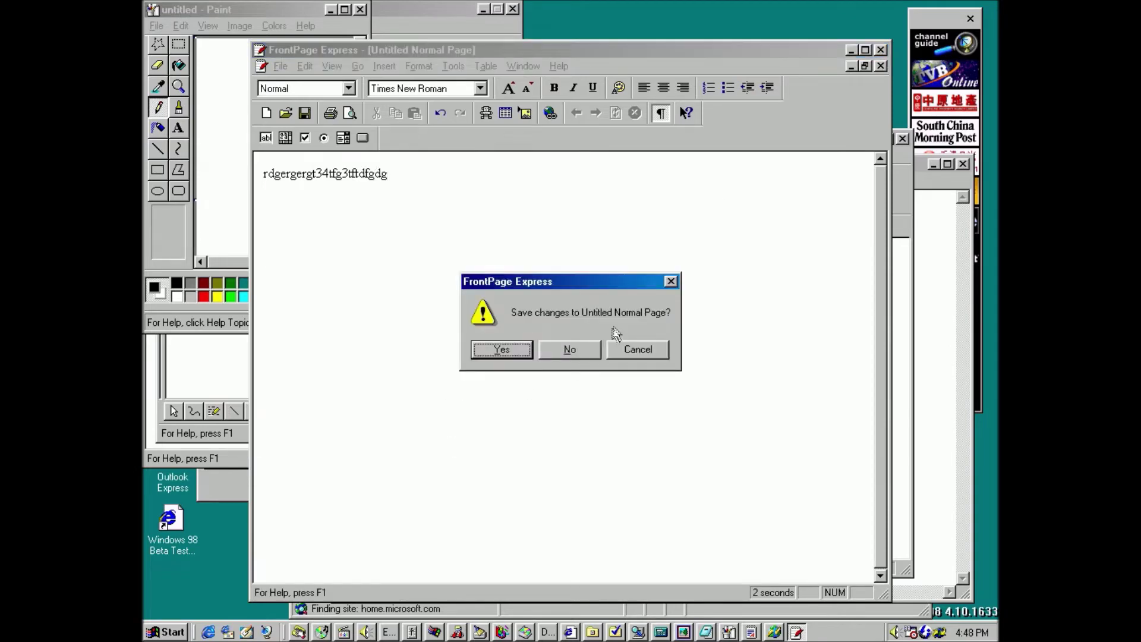
pyautogui.click(571, 348)
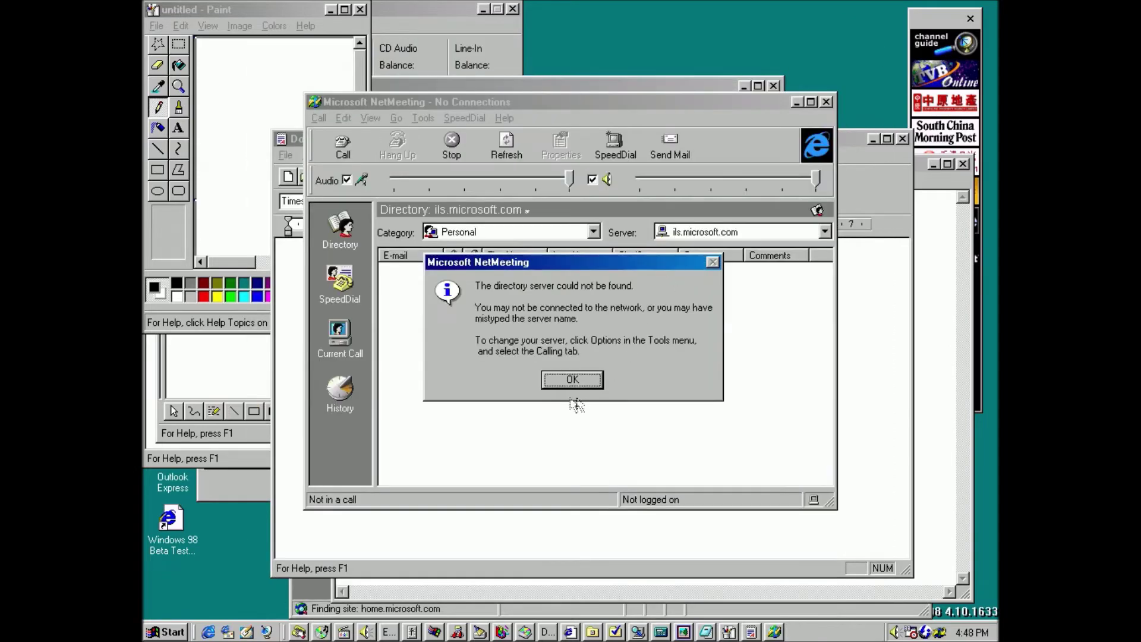
# Dismiss the NetMeeting directory server message, and view and close the program's version information.
pyautogui.press('Return')
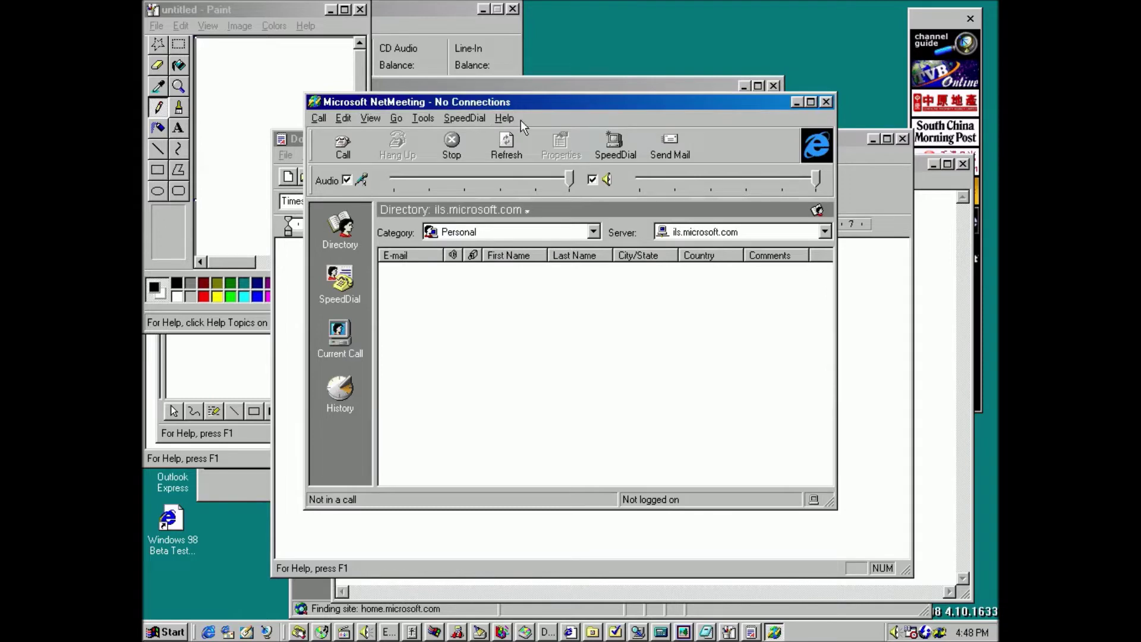
pyautogui.click(511, 118)
pyautogui.click(529, 195)
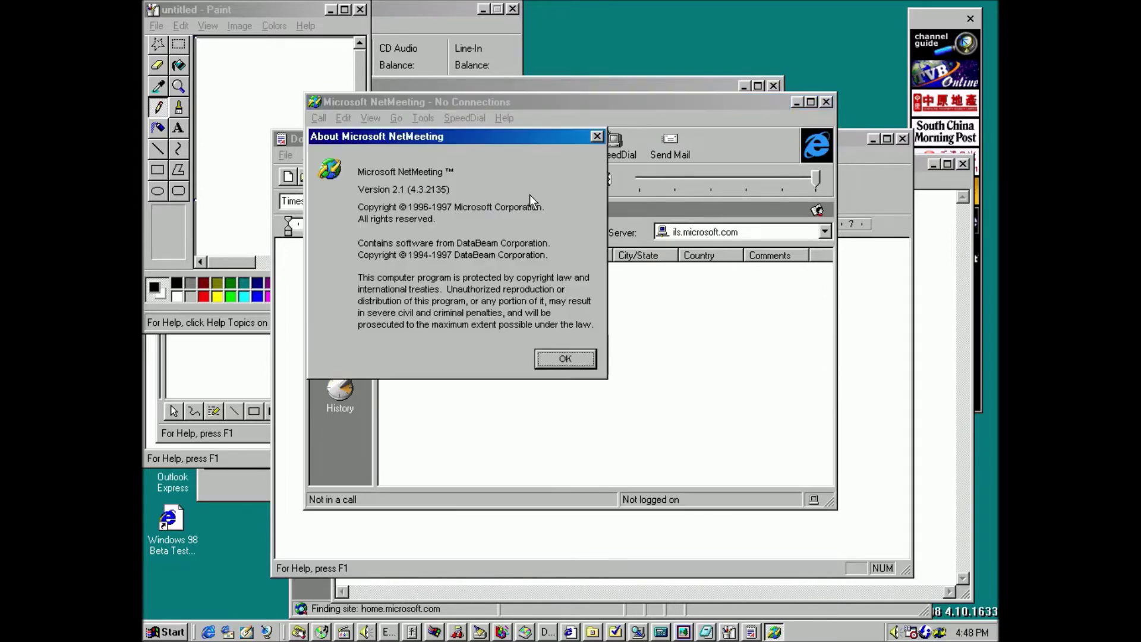
pyautogui.press('Return')
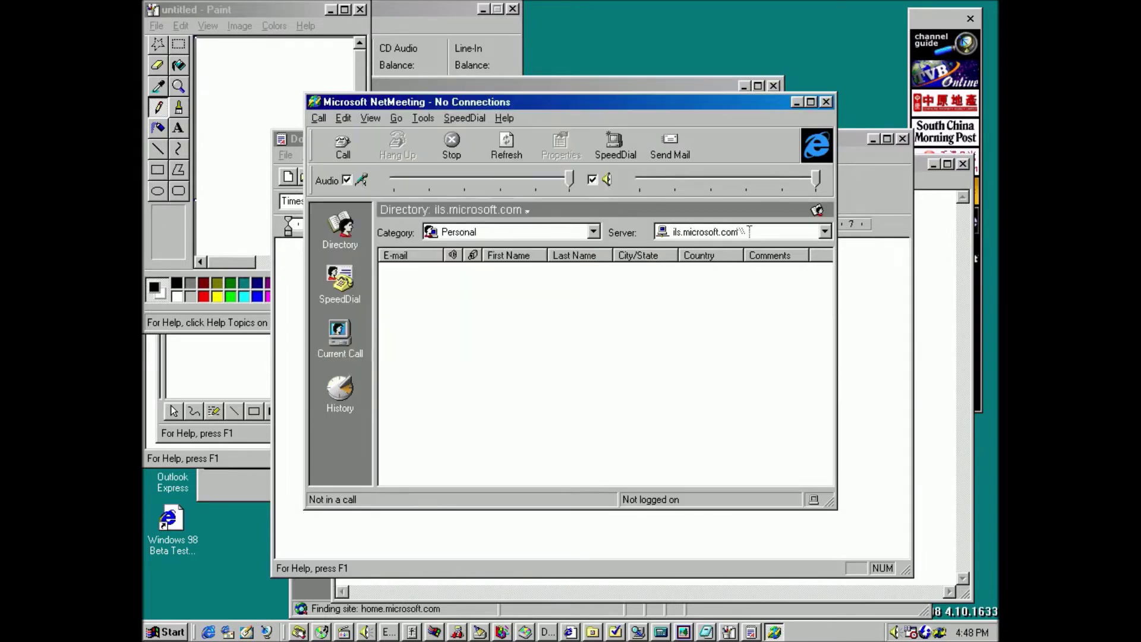
# Close NetMeeting, enter "Hi" and a short self-introduction line in WordPad, and close the document without saving.
pyautogui.click(825, 103)
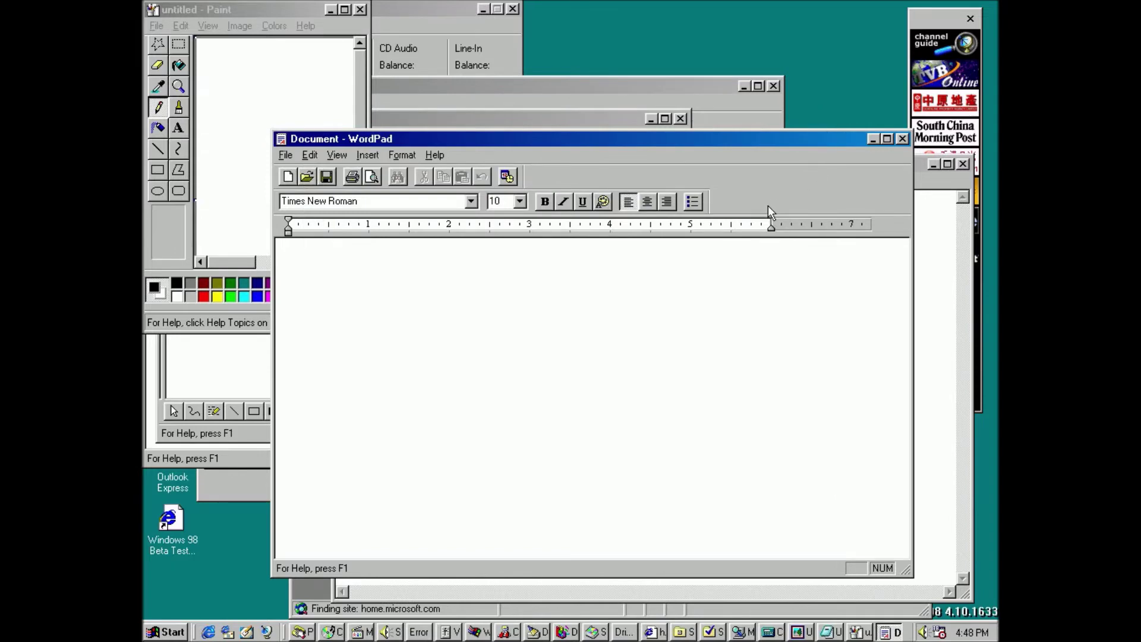
pyautogui.write('Hi')
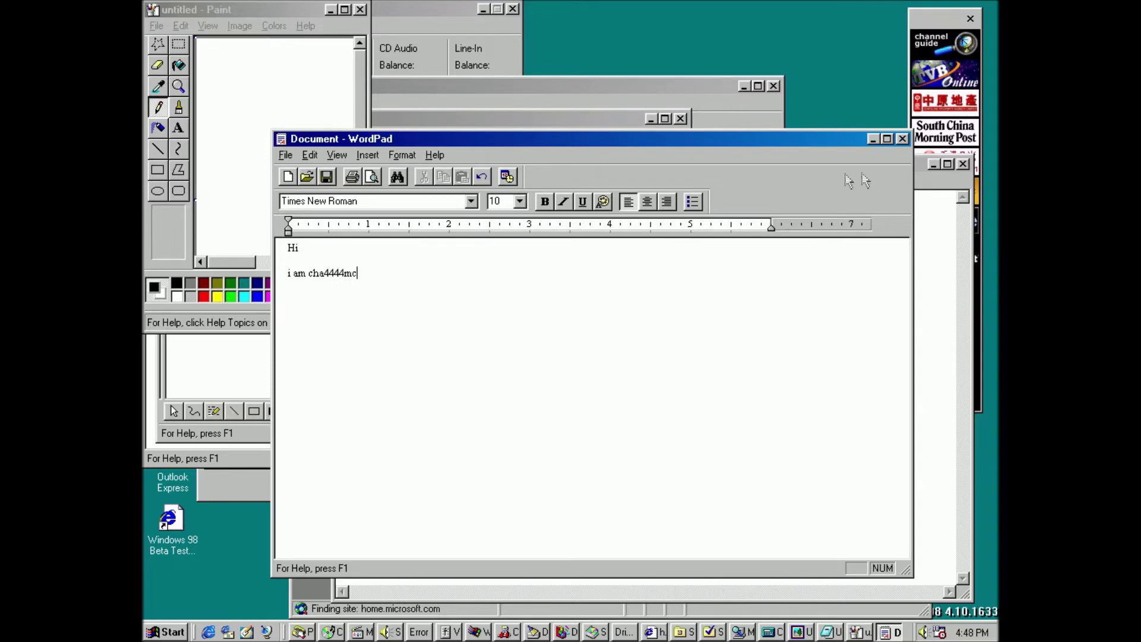
pyautogui.write('n')
pyautogui.click(902, 138)
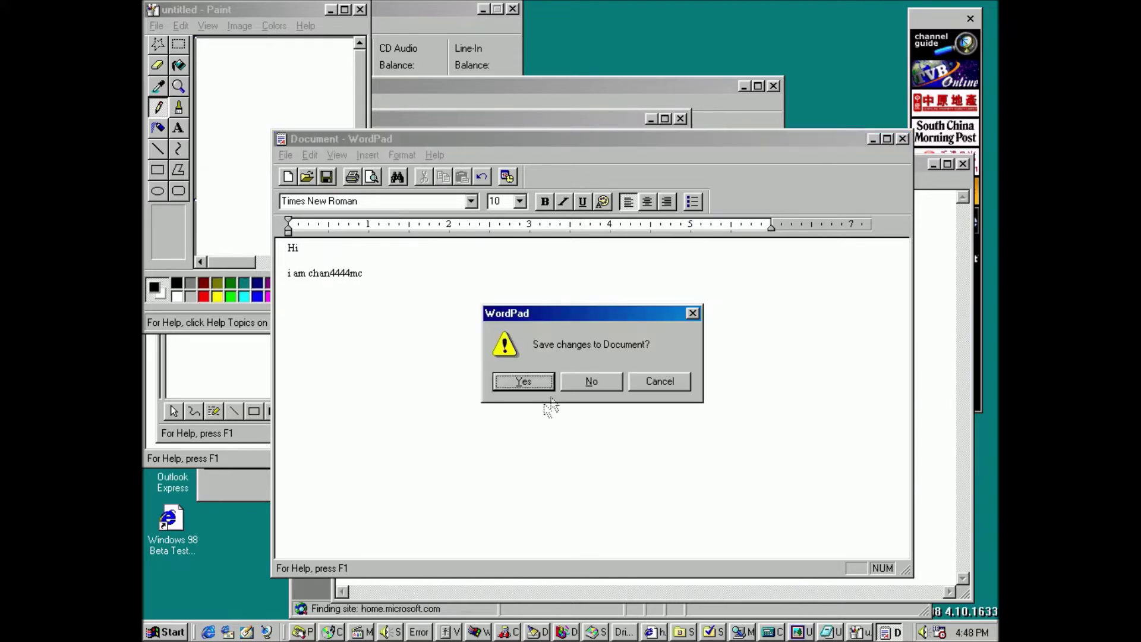
pyautogui.click(612, 381)
# Scribble freehand in red on the blank Paint canvas and close Paint without saving the picture.
pyautogui.click(203, 296)
pyautogui.moveTo(269, 231)
pyautogui.mouseDown()
pyautogui.moveTo(242, 140)
pyautogui.moveTo(215, 171)
pyautogui.moveTo(330, 215)
pyautogui.moveTo(310, 190)
pyautogui.moveTo(292, 267)
pyautogui.mouseUp()
pyautogui.click(360, 9)
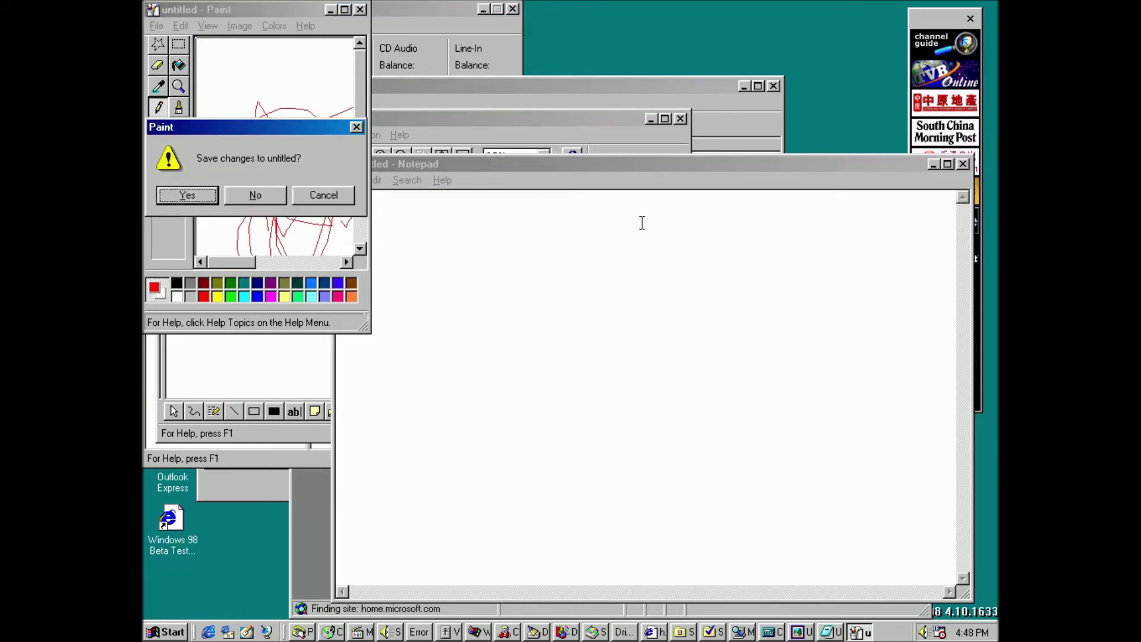
pyautogui.click(244, 198)
# Enter the test text "rthrthrthtrhfh" in the blank Notepad file and close it without saving.
pyautogui.write('rthrthrthtrhfh')
pyautogui.click(963, 164)
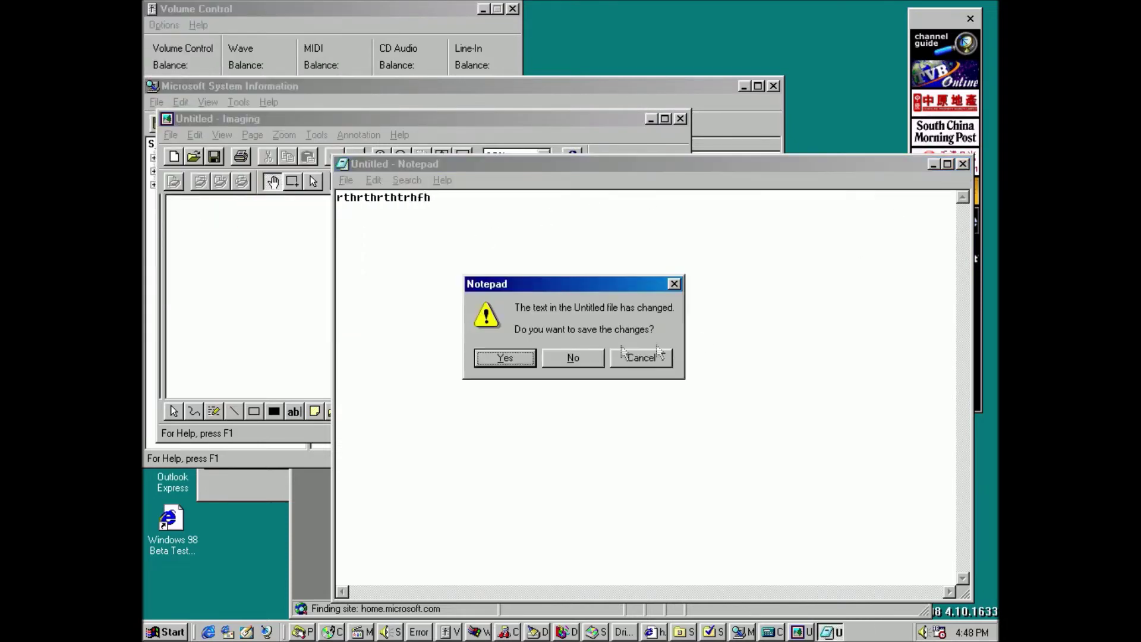
pyautogui.click(573, 359)
# Draw two overlapping filled yellow rectangles on the blank page in Imaging.
pyautogui.click(275, 411)
pyautogui.moveTo(245, 220); pyautogui.dragTo(408, 300)
pyautogui.moveTo(515, 353); pyautogui.dragTo(330, 262)
# Draw many overlapping hollow blue rectangles over and around the yellow filled ones in Imaging.
pyautogui.click(254, 412)
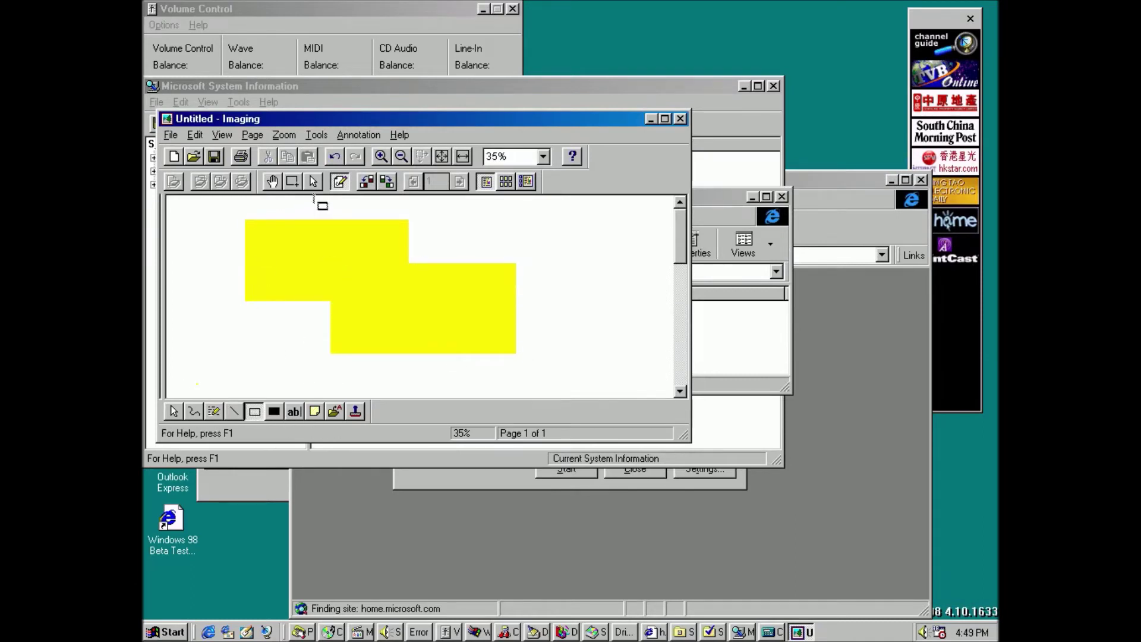
pyautogui.moveTo(301, 246)
pyautogui.mouseDown()
pyautogui.moveTo(469, 349)
pyautogui.moveTo(459, 321)
pyautogui.mouseUp()
pyautogui.moveTo(330, 273); pyautogui.dragTo(500, 341)
pyautogui.moveTo(368, 279); pyautogui.dragTo(442, 334)
pyautogui.moveTo(287, 277); pyautogui.dragTo(442, 343)
pyautogui.moveTo(292, 331); pyautogui.dragTo(390, 374)
pyautogui.moveTo(252, 337); pyautogui.dragTo(408, 385)
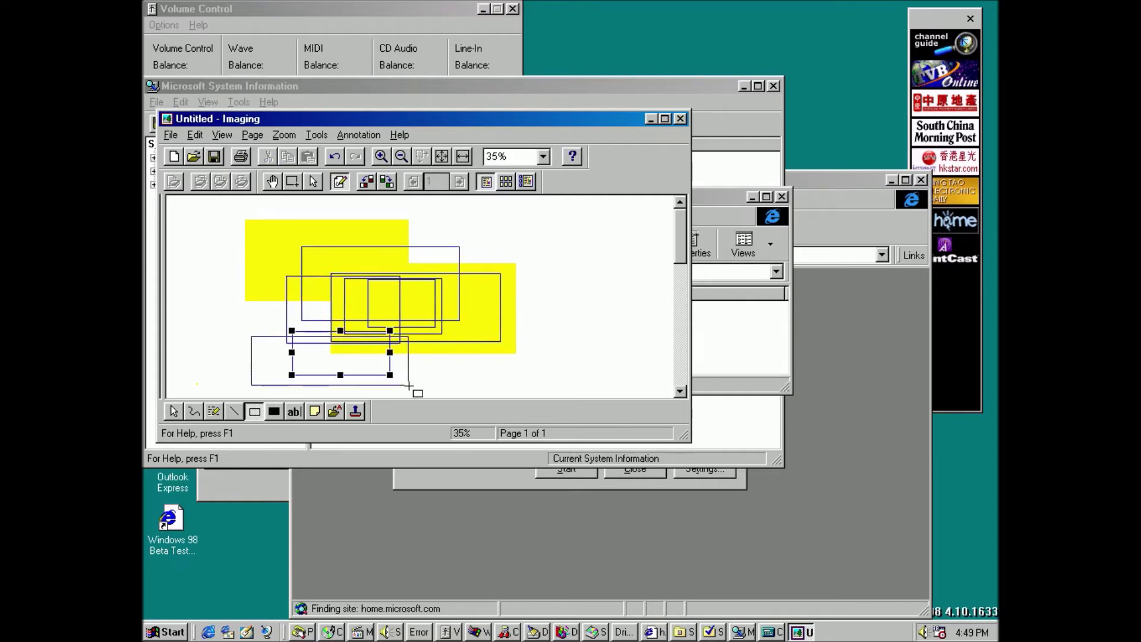
pyautogui.moveTo(268, 310); pyautogui.dragTo(380, 354)
pyautogui.moveTo(227, 253); pyautogui.dragTo(401, 360)
pyautogui.moveTo(248, 269); pyautogui.dragTo(469, 366)
pyautogui.moveTo(303, 280); pyautogui.dragTo(518, 355)
pyautogui.moveTo(580, 256); pyautogui.dragTo(672, 343)
pyautogui.moveTo(453, 243); pyautogui.dragTo(612, 334)
pyautogui.moveTo(437, 269); pyautogui.dragTo(551, 346)
pyautogui.moveTo(369, 287); pyautogui.dragTo(496, 356)
pyautogui.moveTo(238, 361); pyautogui.dragTo(358, 395)
pyautogui.moveTo(437, 276); pyautogui.dragTo(584, 359)
pyautogui.moveTo(464, 325); pyautogui.dragTo(565, 387)
pyautogui.moveTo(429, 320); pyautogui.dragTo(565, 379)
pyautogui.moveTo(353, 275); pyautogui.dragTo(499, 360)
pyautogui.moveTo(294, 268); pyautogui.dragTo(507, 350)
pyautogui.moveTo(277, 291); pyautogui.dragTo(505, 362)
pyautogui.moveTo(184, 233); pyautogui.dragTo(310, 326)
pyautogui.moveTo(437, 286); pyautogui.dragTo(348, 225)
# Close the Scheduled Tasks window and close Imaging without saving the annotations.
pyautogui.click(710, 233)
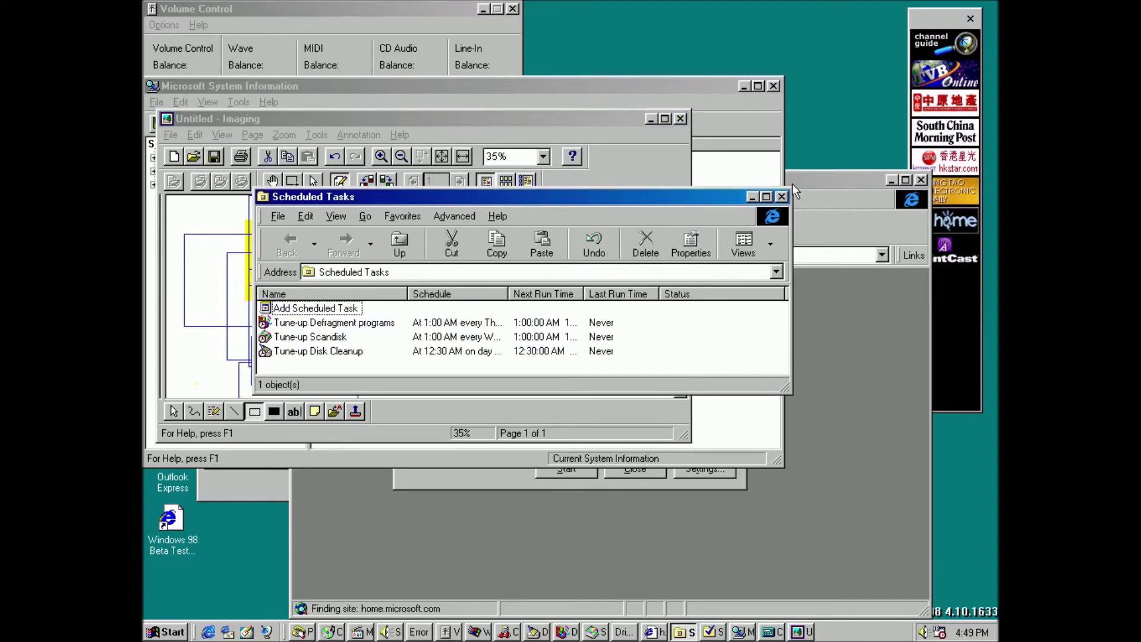
pyautogui.click(781, 196)
pyautogui.click(681, 121)
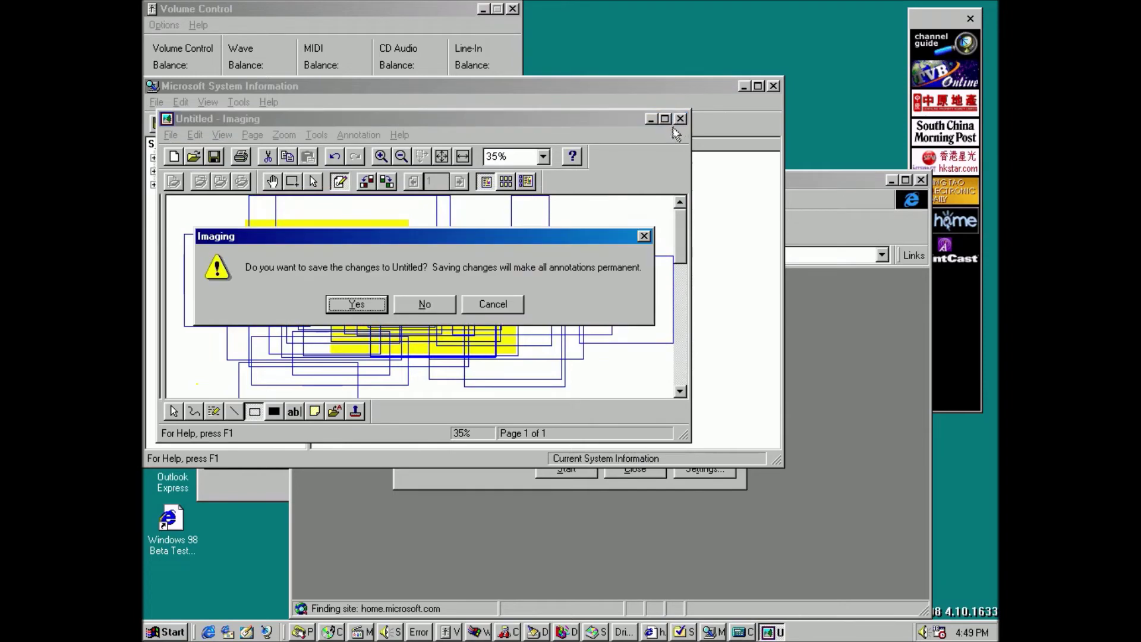
pyautogui.click(431, 304)
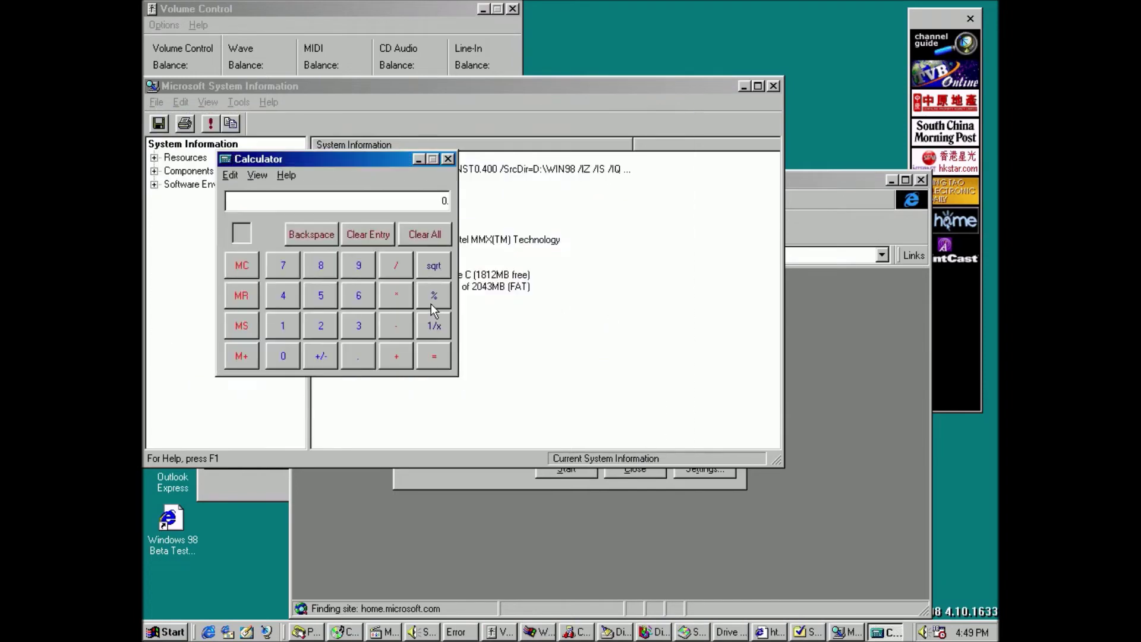
# Multiply 9 by itself repeatedly in Calculator and close the program.
pyautogui.click(359, 265)
pyautogui.doubleClick(433, 356)
pyautogui.doubleClick(433, 355)
pyautogui.click(434, 356)
pyautogui.doubleClick(433, 355)
pyautogui.doubleClick(434, 355)
pyautogui.click(433, 355)
pyautogui.press('Return')
pyautogui.press('Return')
pyautogui.press('Return')
pyautogui.press('Return')
pyautogui.press('Return')
pyautogui.press('Return')
pyautogui.press('Return')
pyautogui.press('Return')
pyautogui.press('Return')
pyautogui.press('Return')
pyautogui.press('Return')
pyautogui.press('Return')
pyautogui.press('Return')
pyautogui.press('Return')
pyautogui.press('Return')
pyautogui.press('Return')
pyautogui.press('Return')
pyautogui.press('Return')
pyautogui.press('Return')
pyautogui.press('Return')
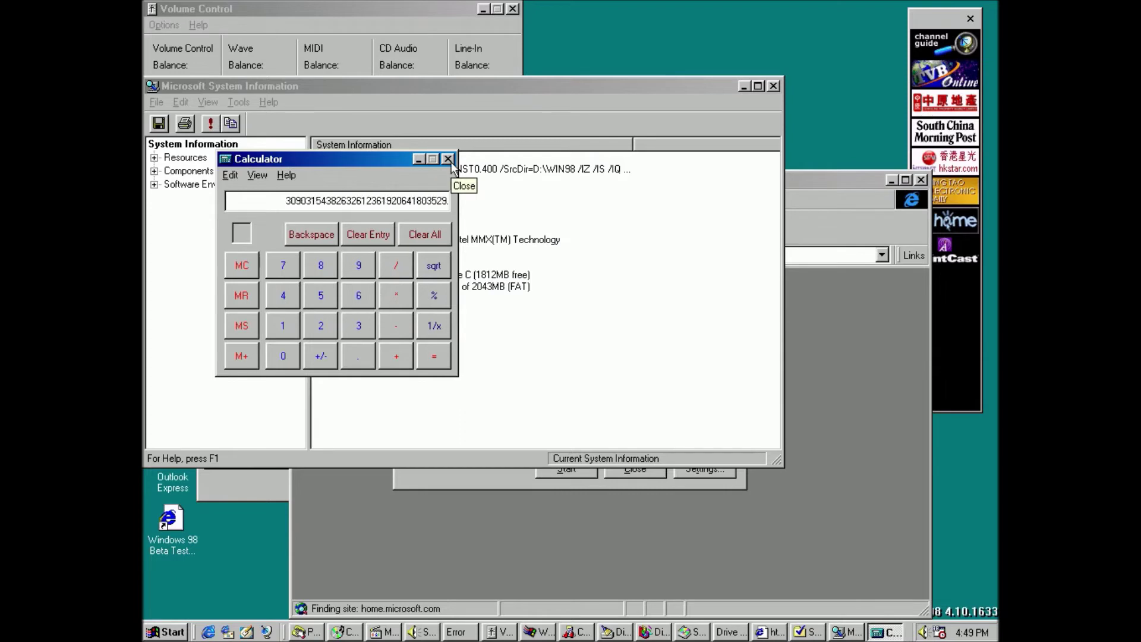
pyautogui.click(449, 160)
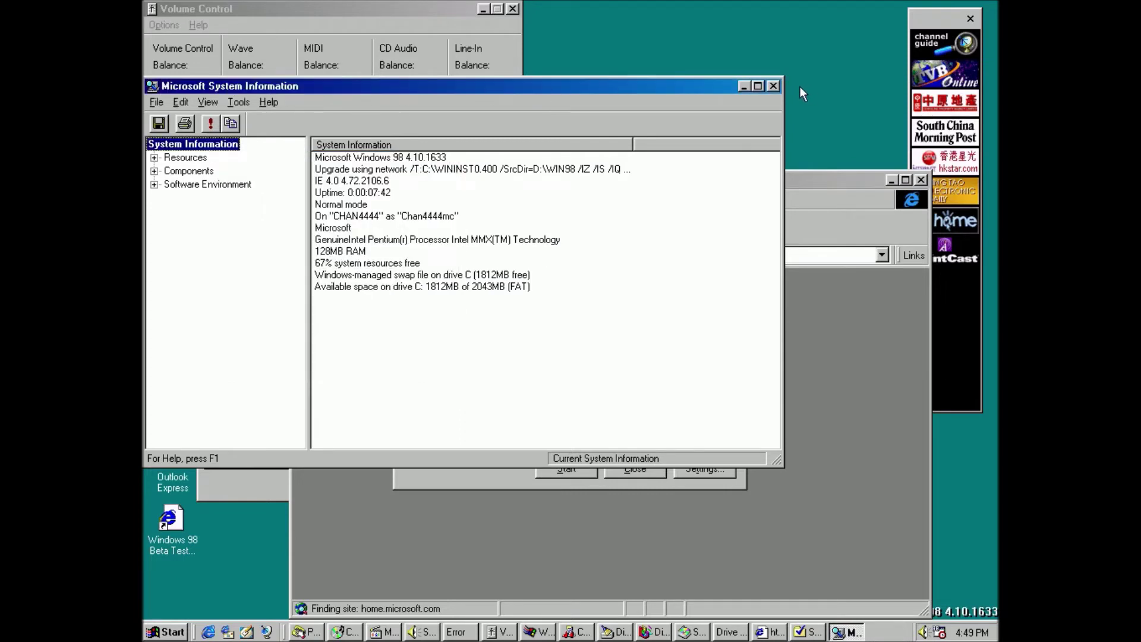
# Close Microsoft System Information, dismiss the Internet Explorer connection error, and close the browser and the drive tool behind it.
pyautogui.click(773, 86)
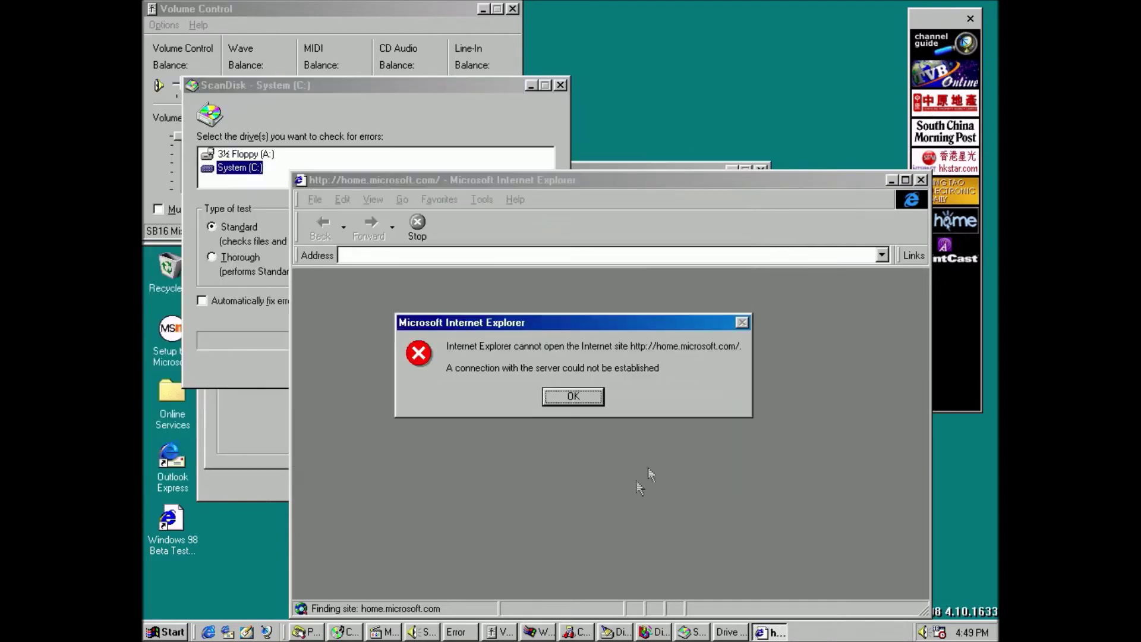
pyautogui.click(592, 397)
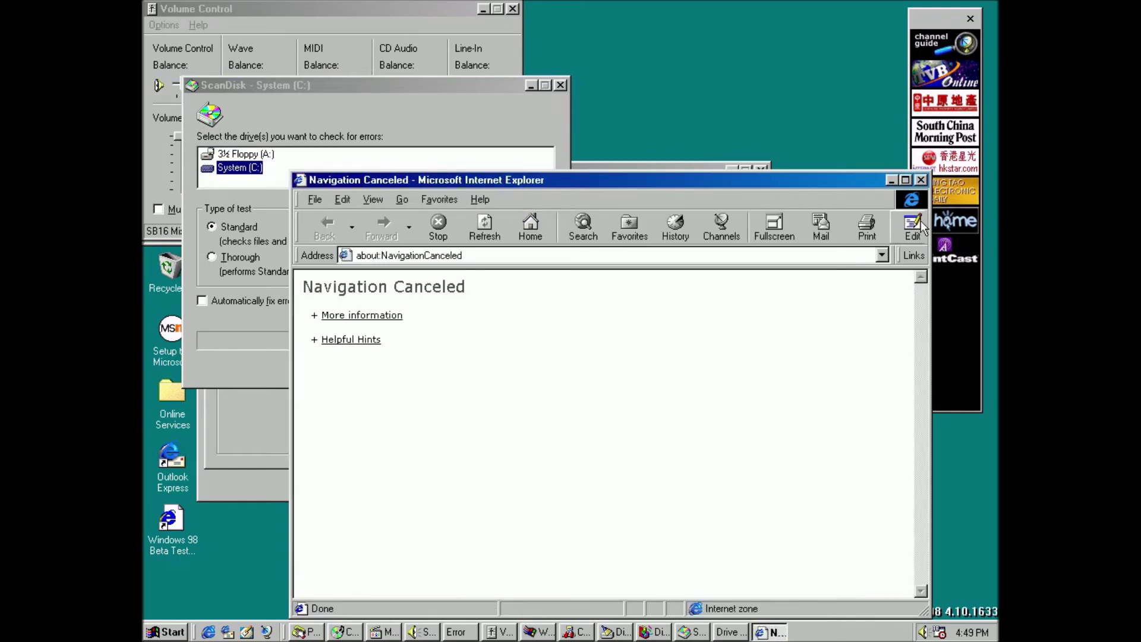
pyautogui.click(921, 180)
pyautogui.click(743, 468)
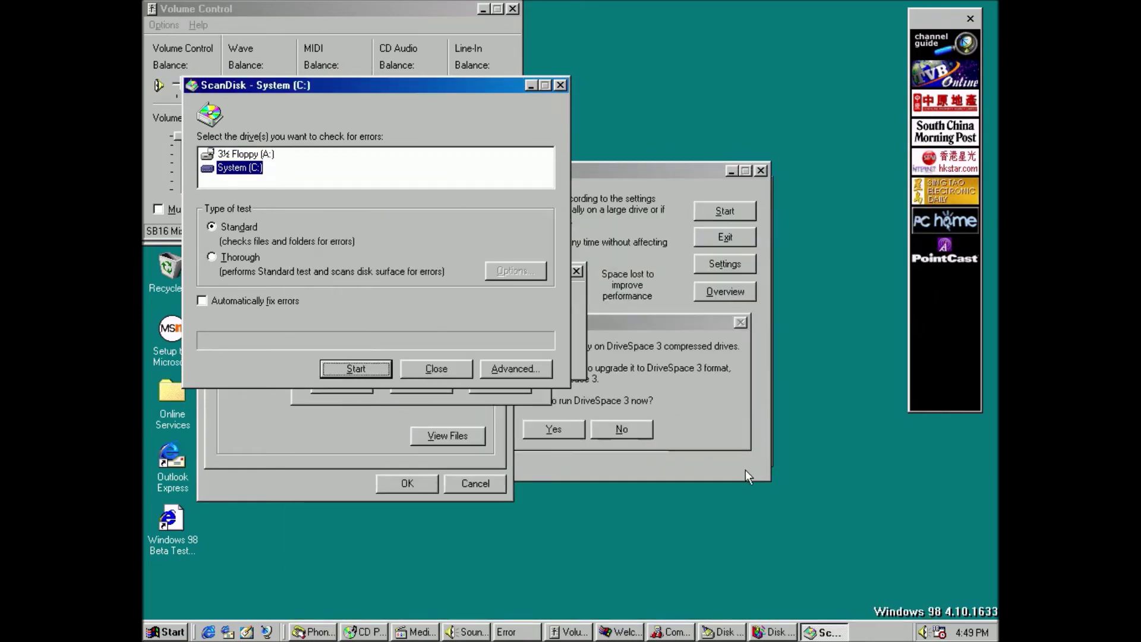
# Close ScanDisk, the defragmenter, Disk Cleanup and Compression Agent, declining to delete files or run DriveSpace 3.
pyautogui.click(454, 368)
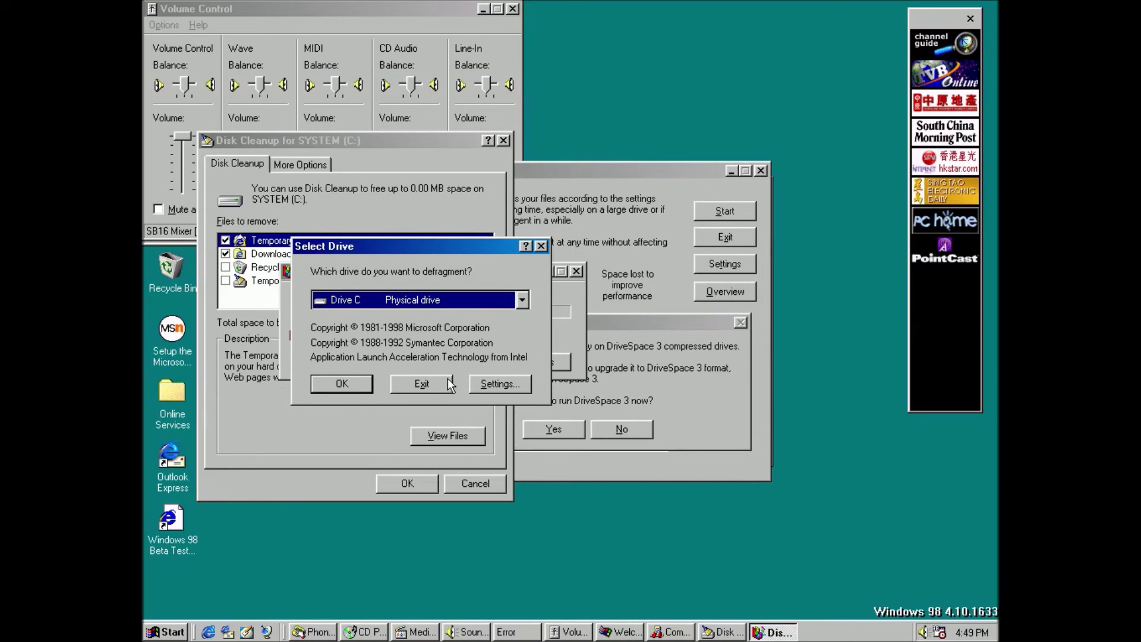
pyautogui.click(448, 377)
pyautogui.click(416, 484)
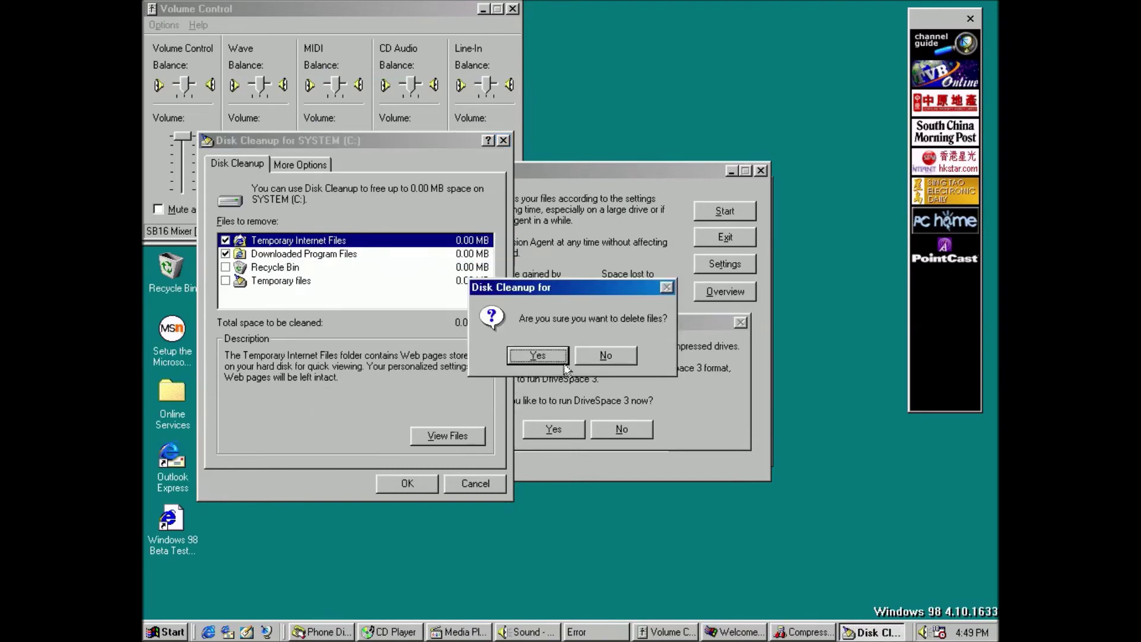
pyautogui.click(633, 355)
pyautogui.click(492, 483)
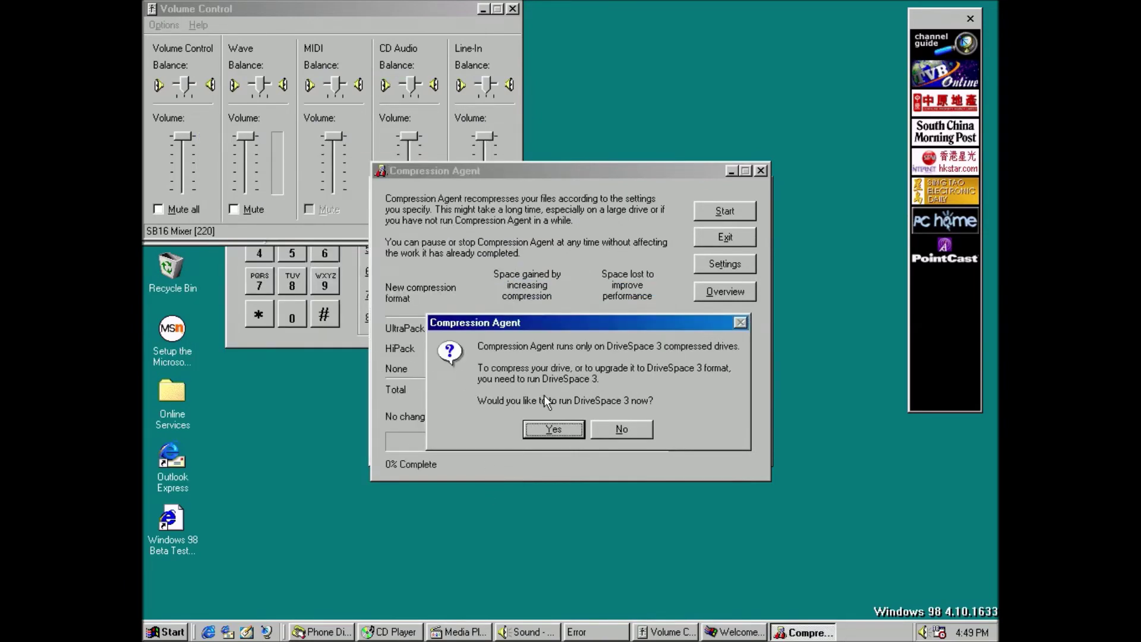
pyautogui.click(621, 431)
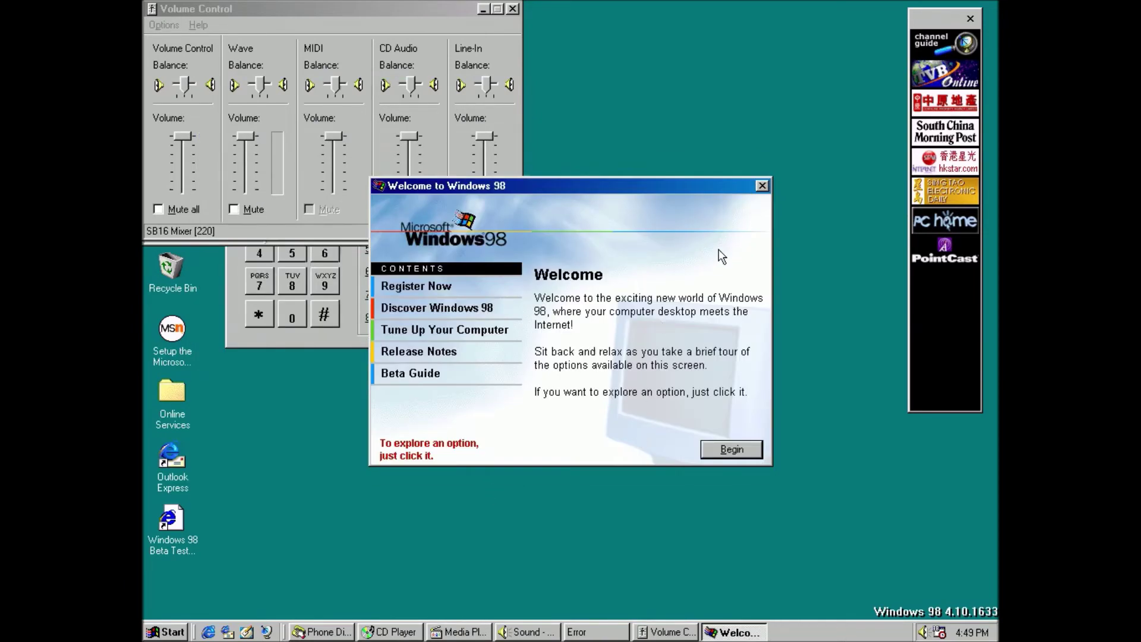
# Close the Welcome to Windows 98 screen, the error message, Volume Control, Sound Recorder, Media Player and CD Player.
pyautogui.click(762, 186)
pyautogui.click(619, 369)
pyautogui.click(580, 386)
pyautogui.click(720, 326)
pyautogui.click(510, 9)
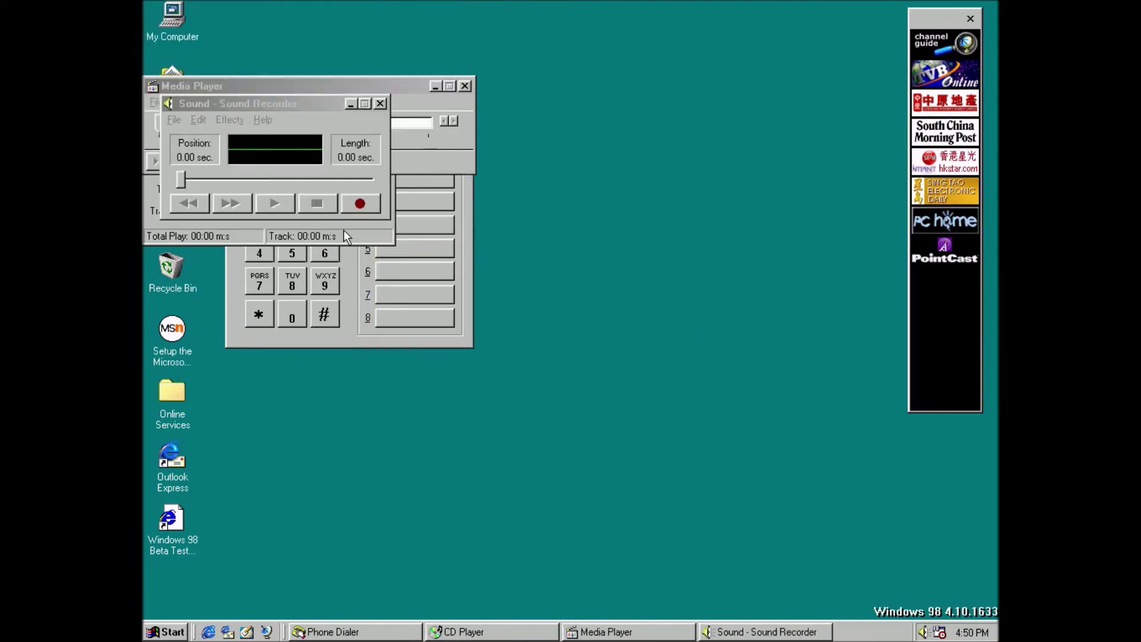
pyautogui.click(380, 102)
pyautogui.click(465, 86)
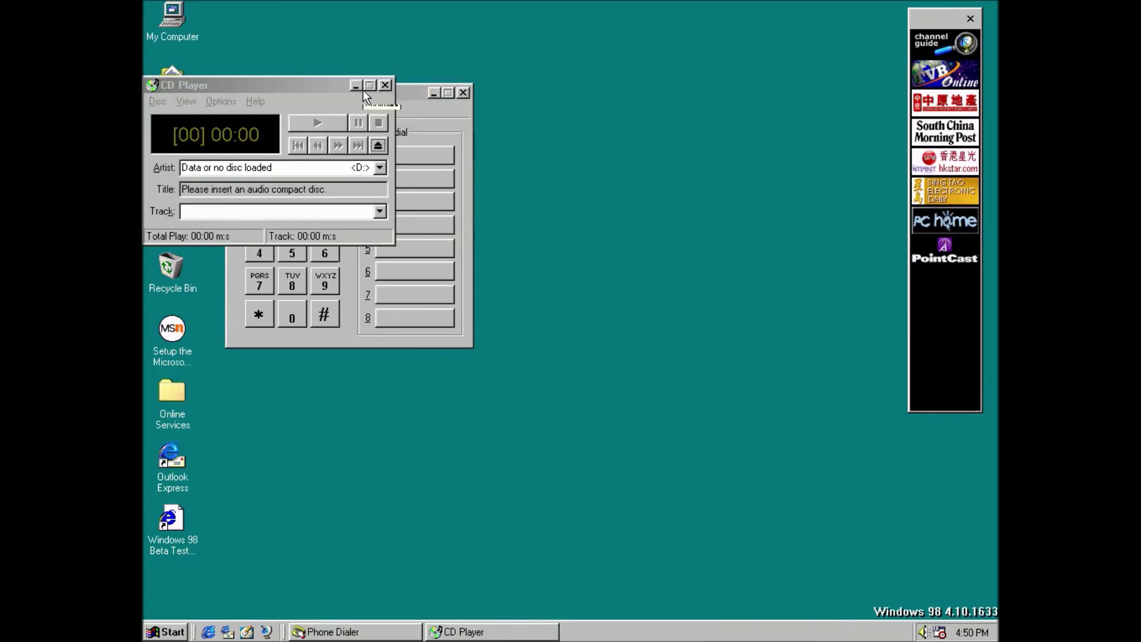
pyautogui.click(385, 85)
# Try dialing a three-digit test number in Phone Dialer and close the program.
pyautogui.click(317, 253)
pyautogui.click(317, 253)
pyautogui.click(317, 254)
pyautogui.click(293, 178)
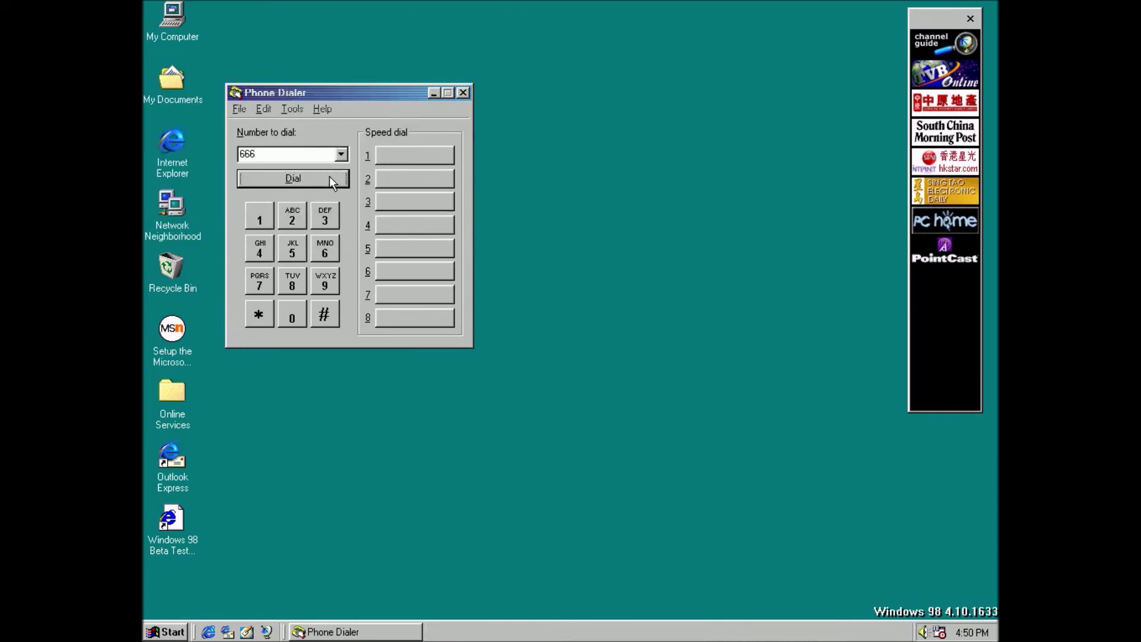
pyautogui.press('Return')
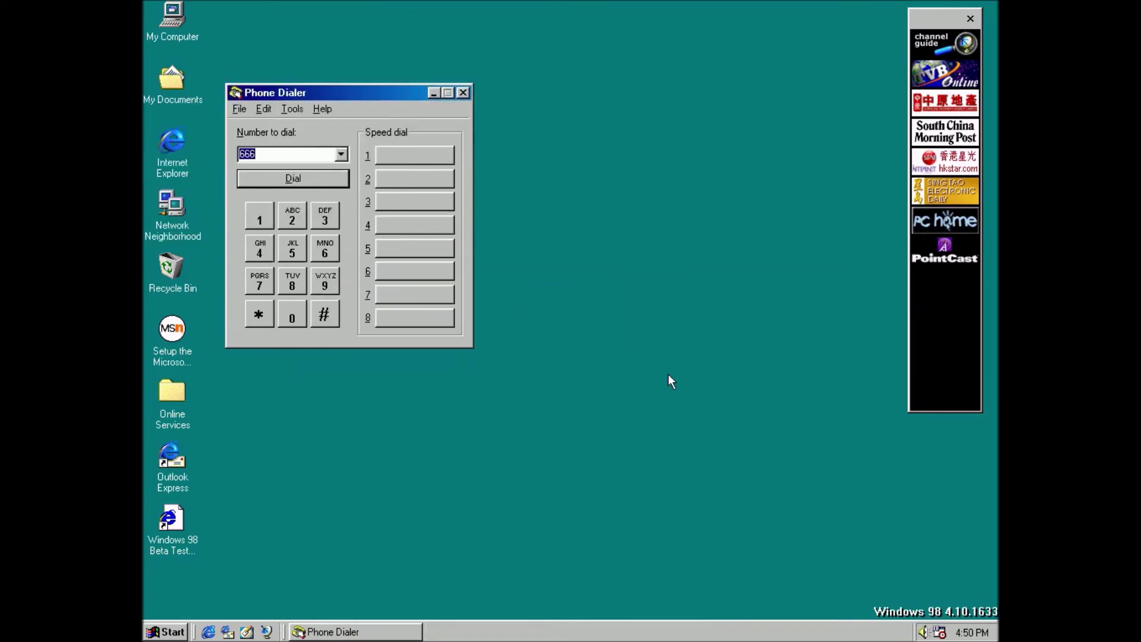
pyautogui.click(463, 92)
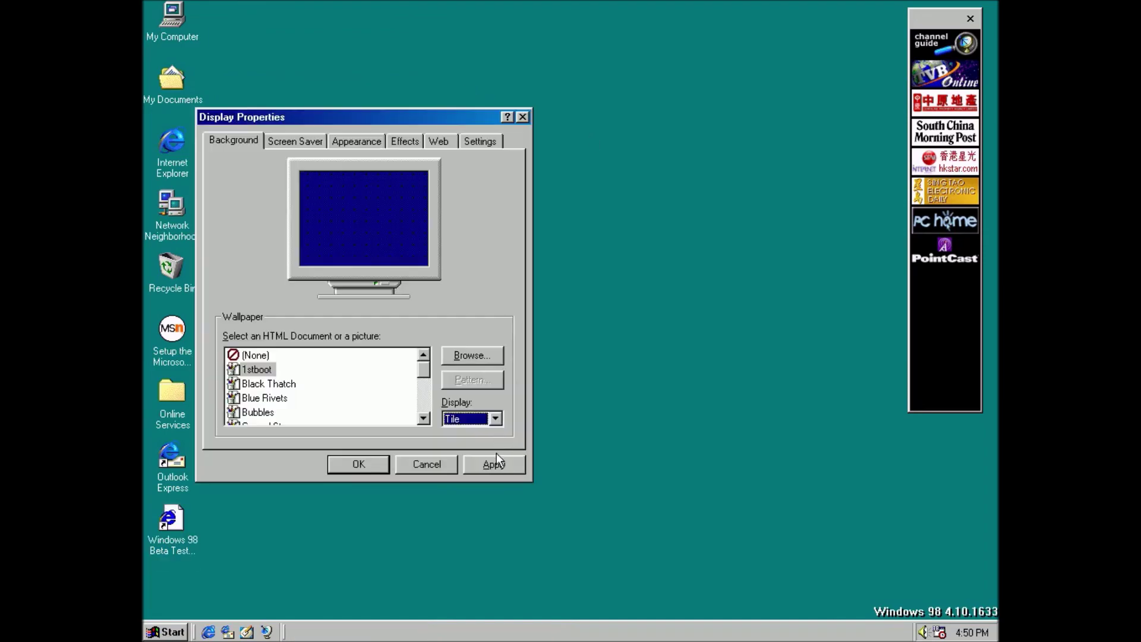
# Apply the 1stboot wallpaper tiled on the desktop and go through the wallpapers further down the list.
pyautogui.click(497, 465)
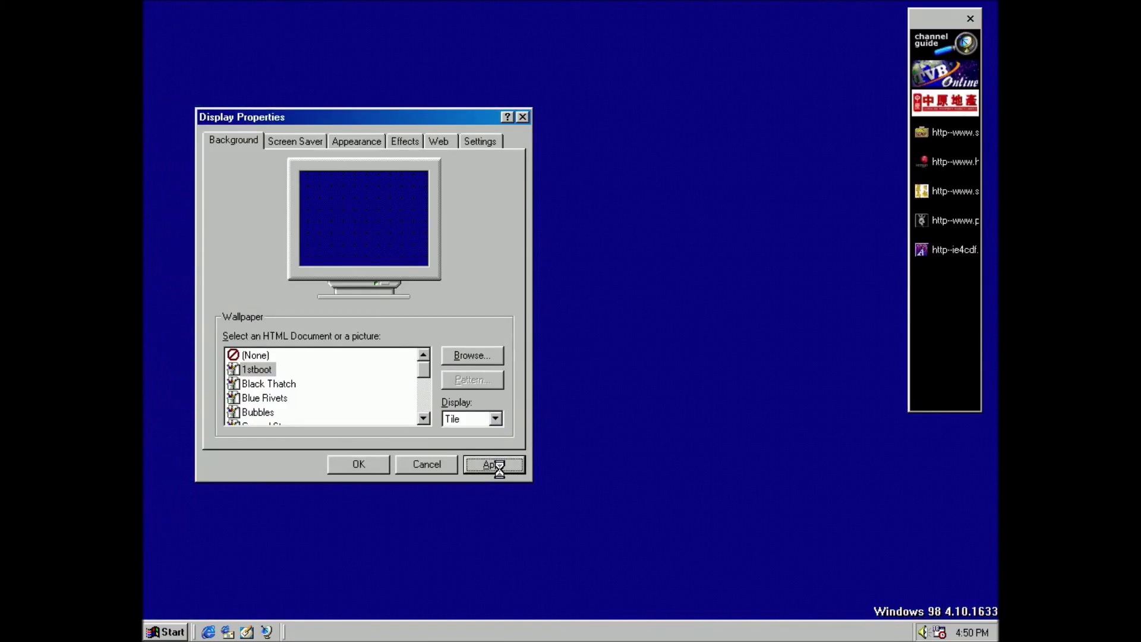
pyautogui.press('Down')
pyautogui.press('Down')
pyautogui.press('Down')
pyautogui.press('Down')
pyautogui.press('Down')
pyautogui.press('Down')
pyautogui.press('Down')
pyautogui.press('Down')
pyautogui.press('Down')
pyautogui.press('Down')
pyautogui.press('Down')
pyautogui.press('Down')
pyautogui.press('Down')
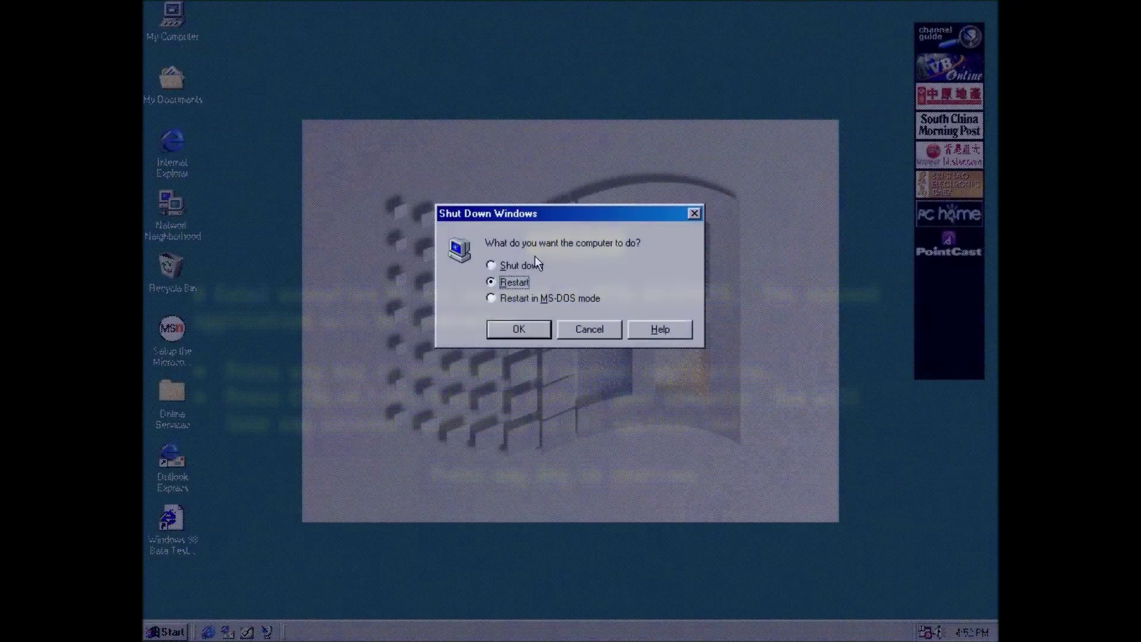
# Restart the computer with the Restart option in the Shut Down Windows dialog.
pyautogui.click(534, 321)
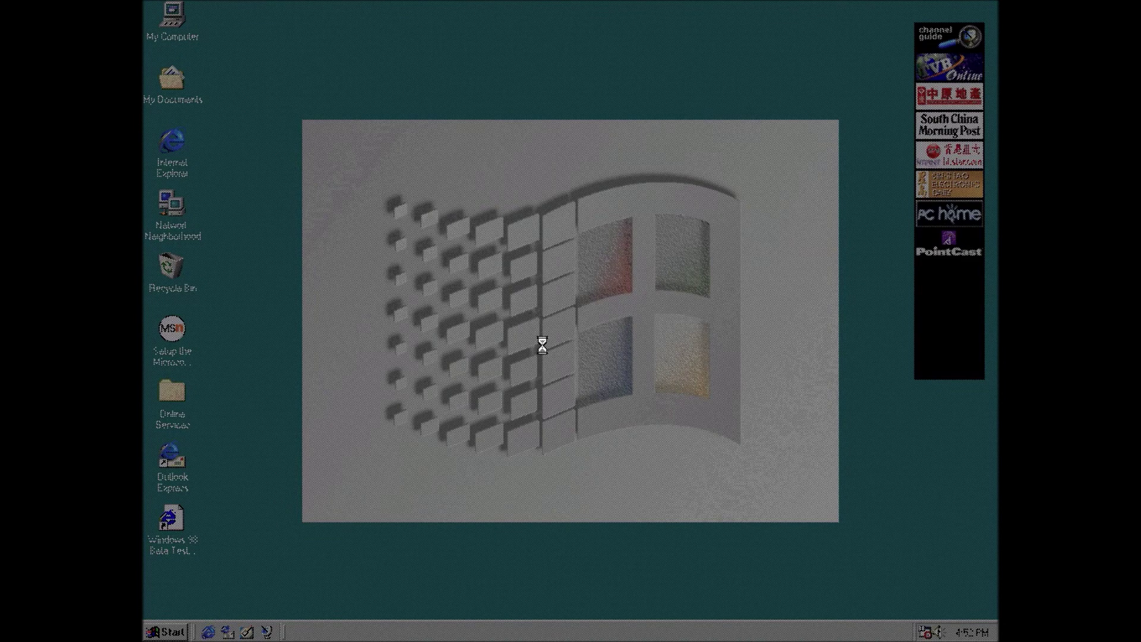